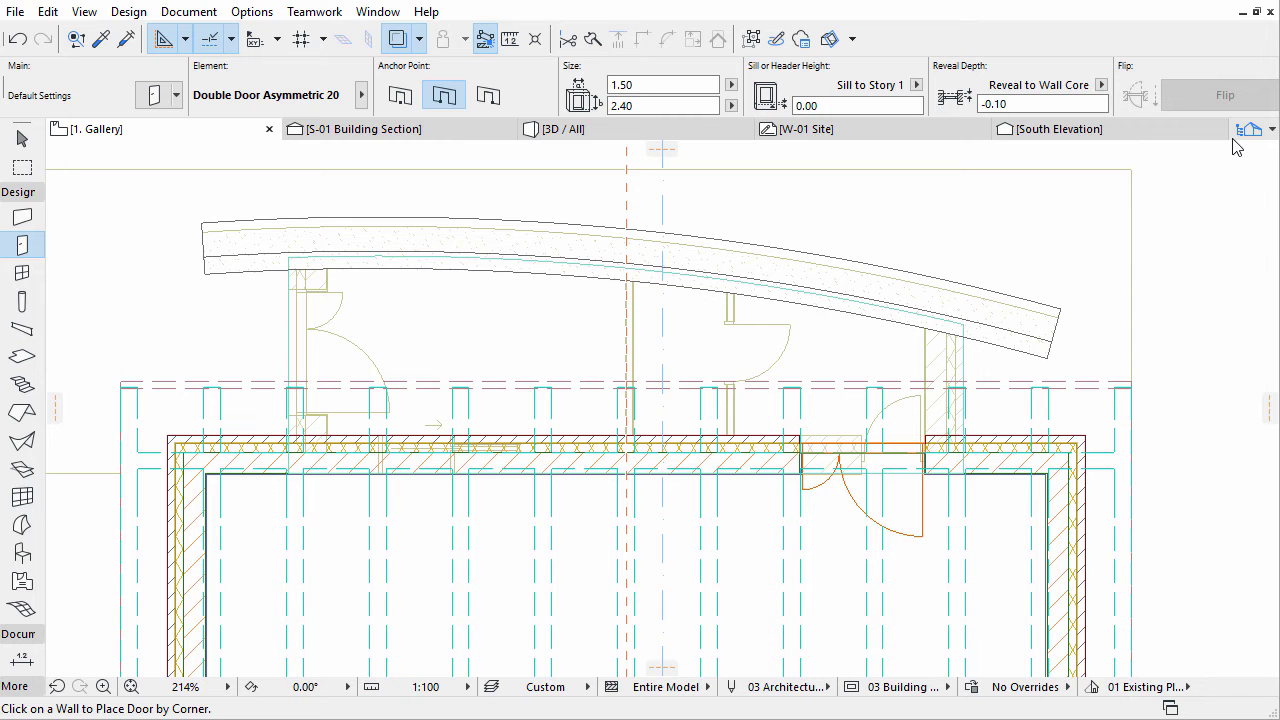
# Switch the plan to the 0. Ground Floor story from the Pop-up Navigator's Stories list
pyautogui.click(1248, 129)
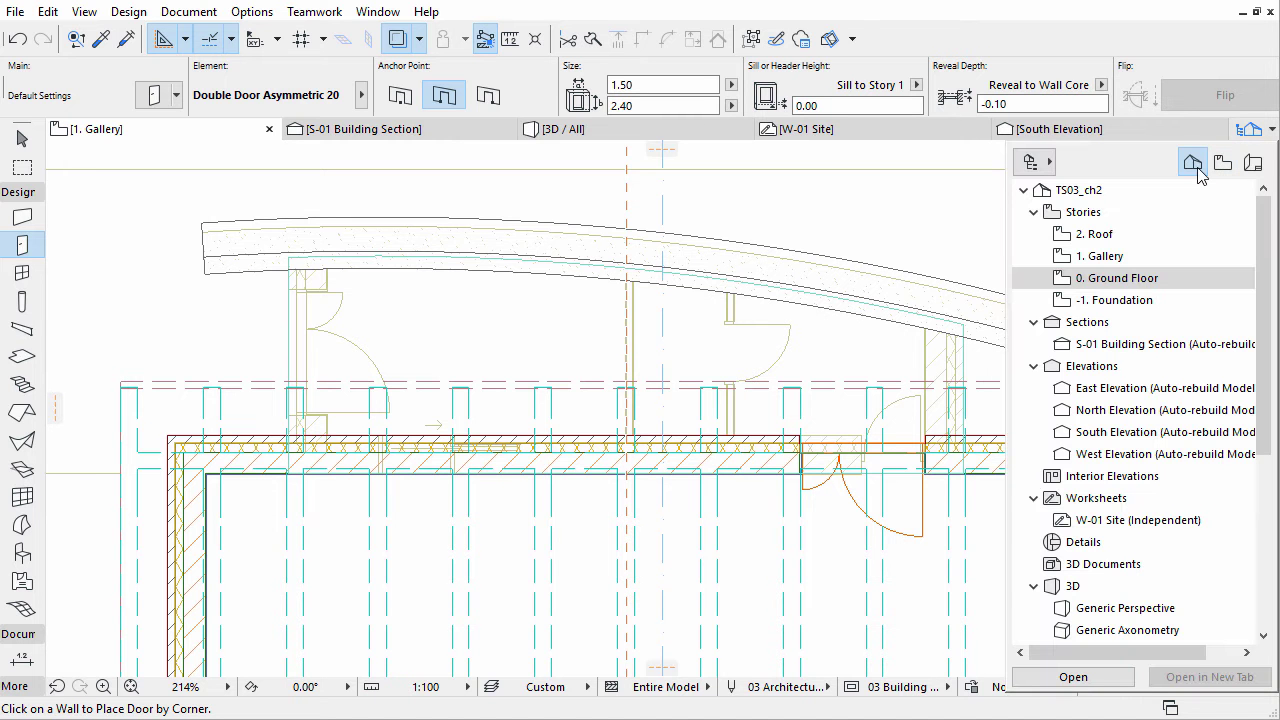
pyautogui.click(1154, 280)
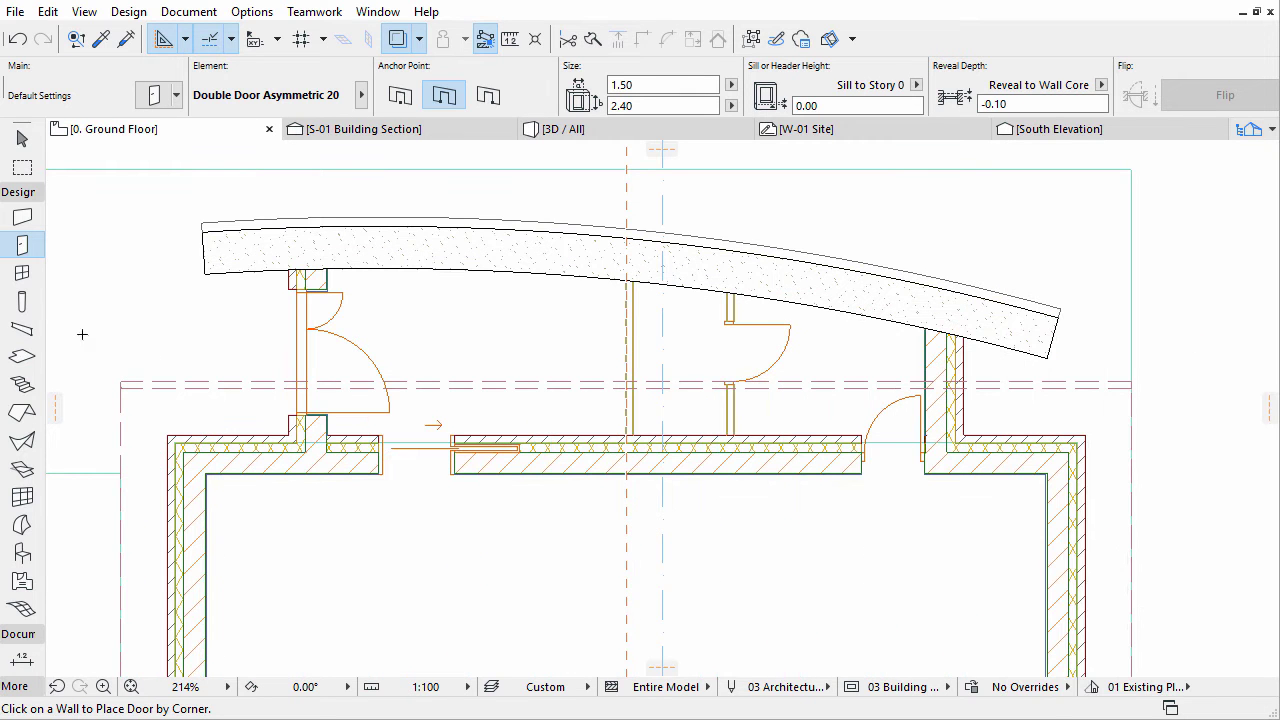
# Pick the Window tool and open the Window 20 default settings from the Info Box
pyautogui.click(20, 275)
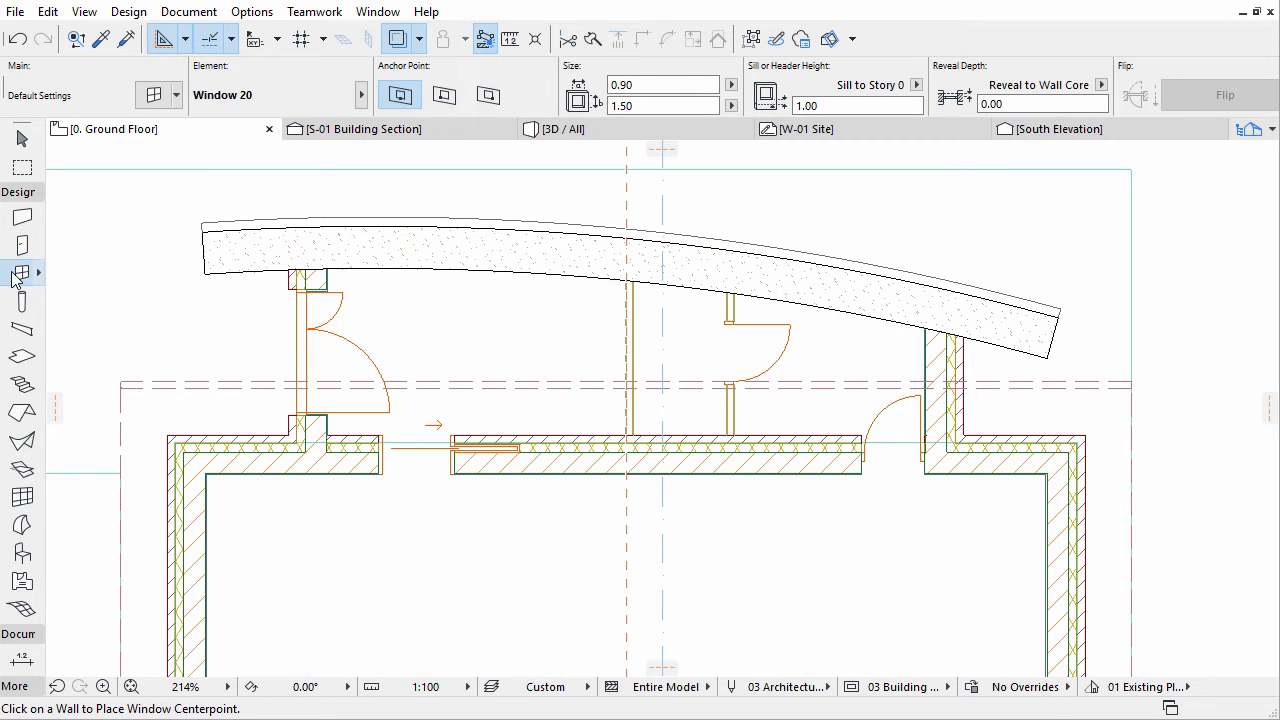
pyautogui.click(149, 104)
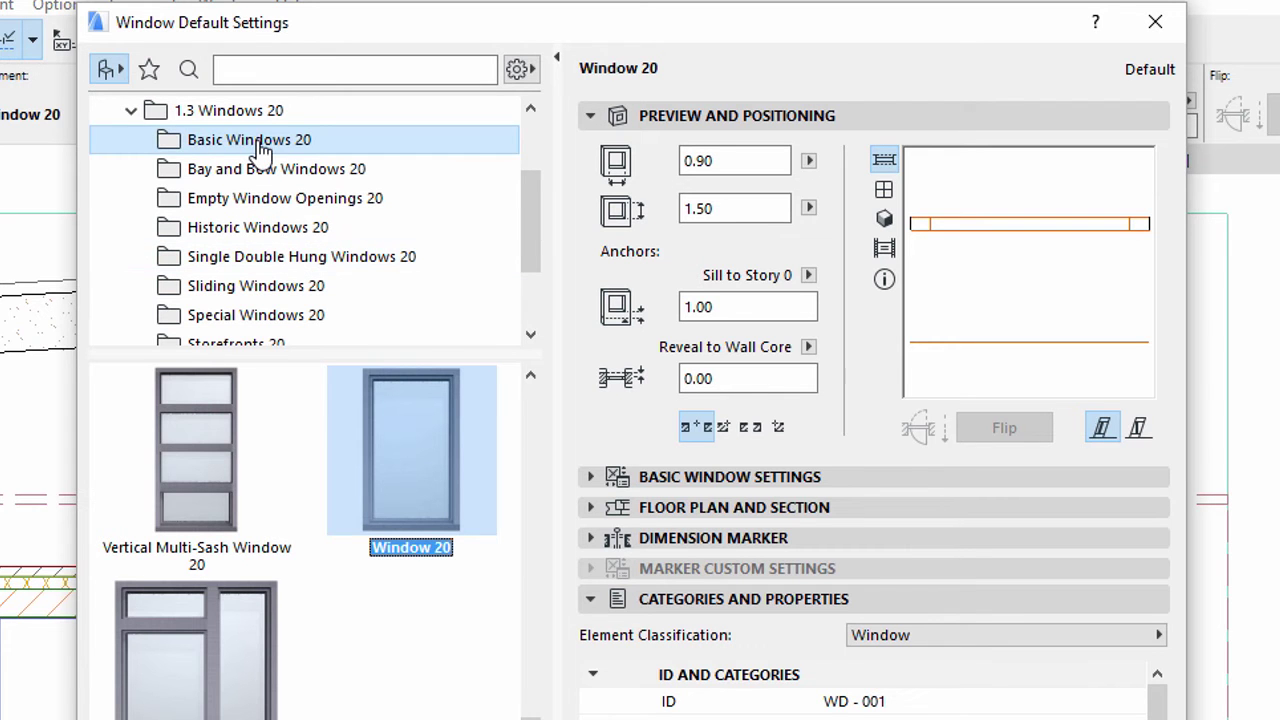
# Make the window 0.60 × 0.60 m and keep the sill measured to the story
pyautogui.click(736, 152)
pyautogui.write('0.')
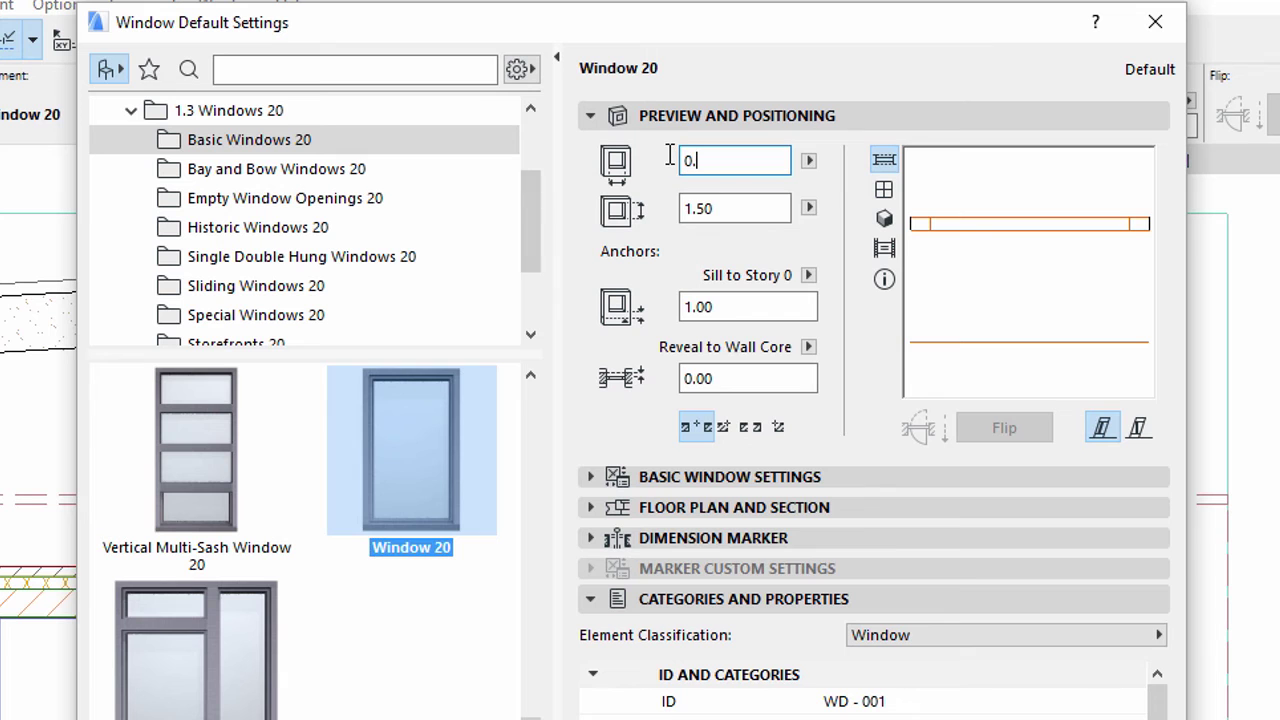
pyautogui.write('60')
pyautogui.click(771, 206)
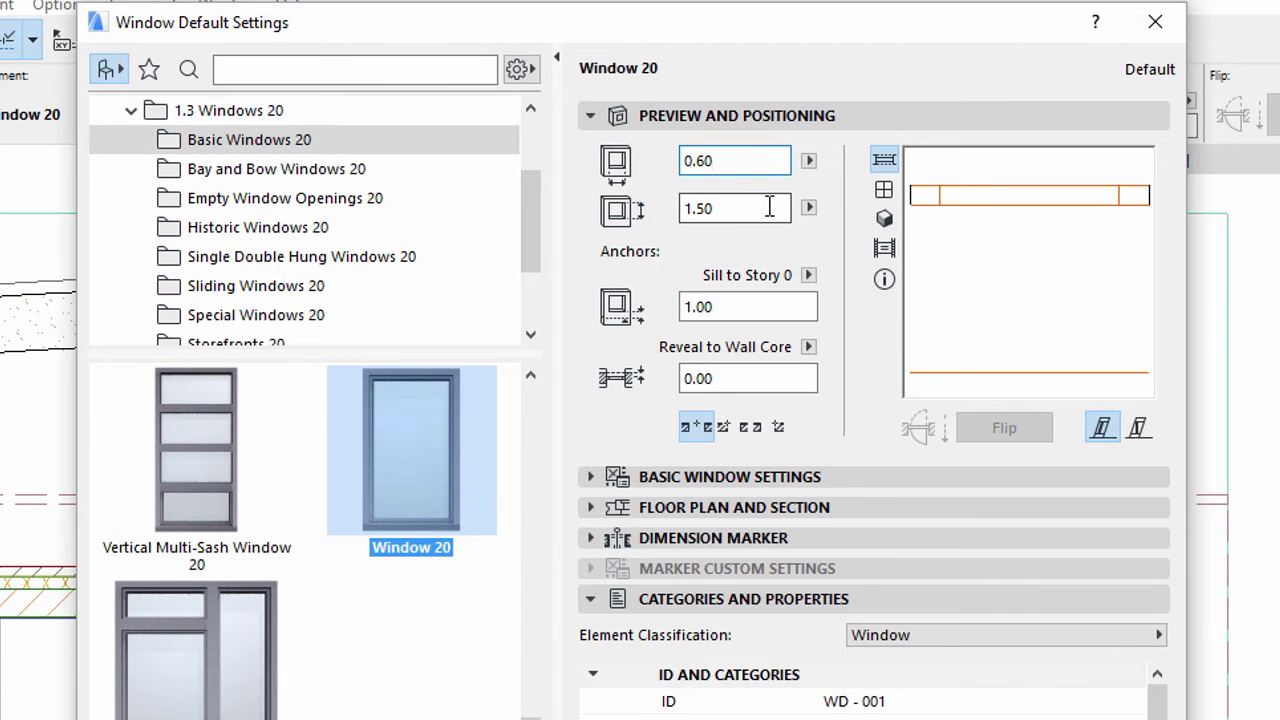
pyautogui.write('0.60')
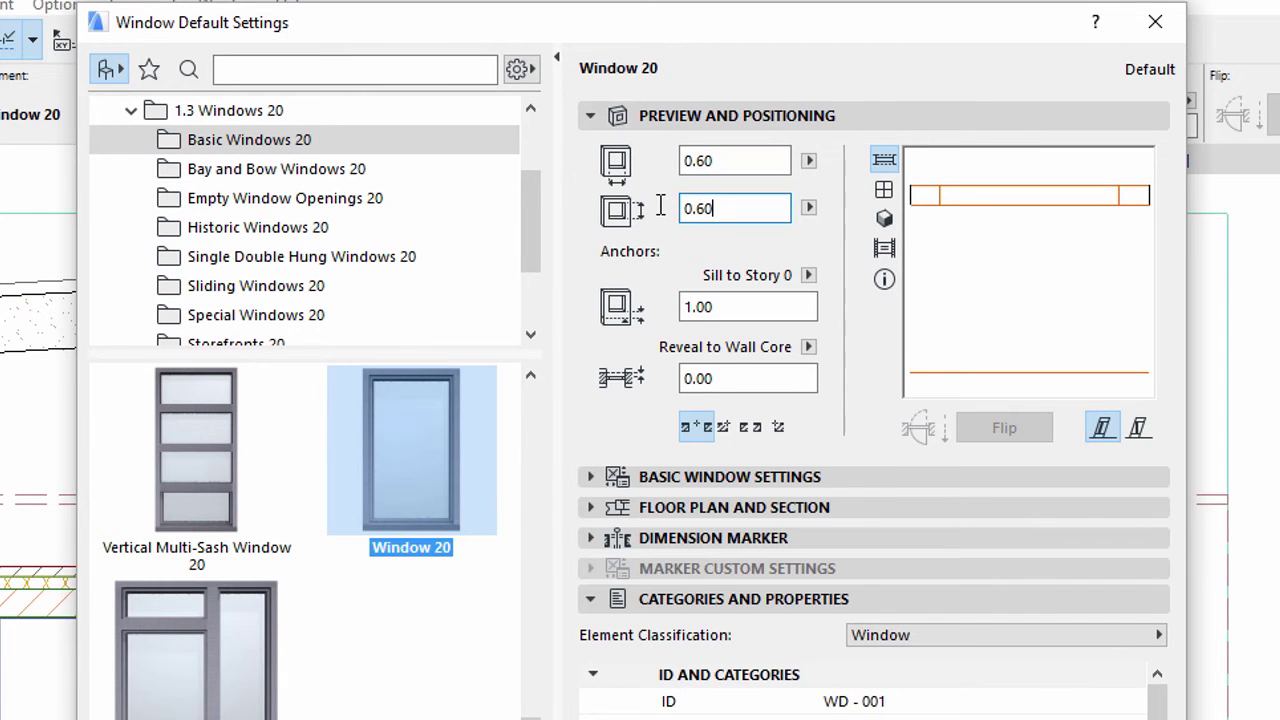
pyautogui.click(815, 277)
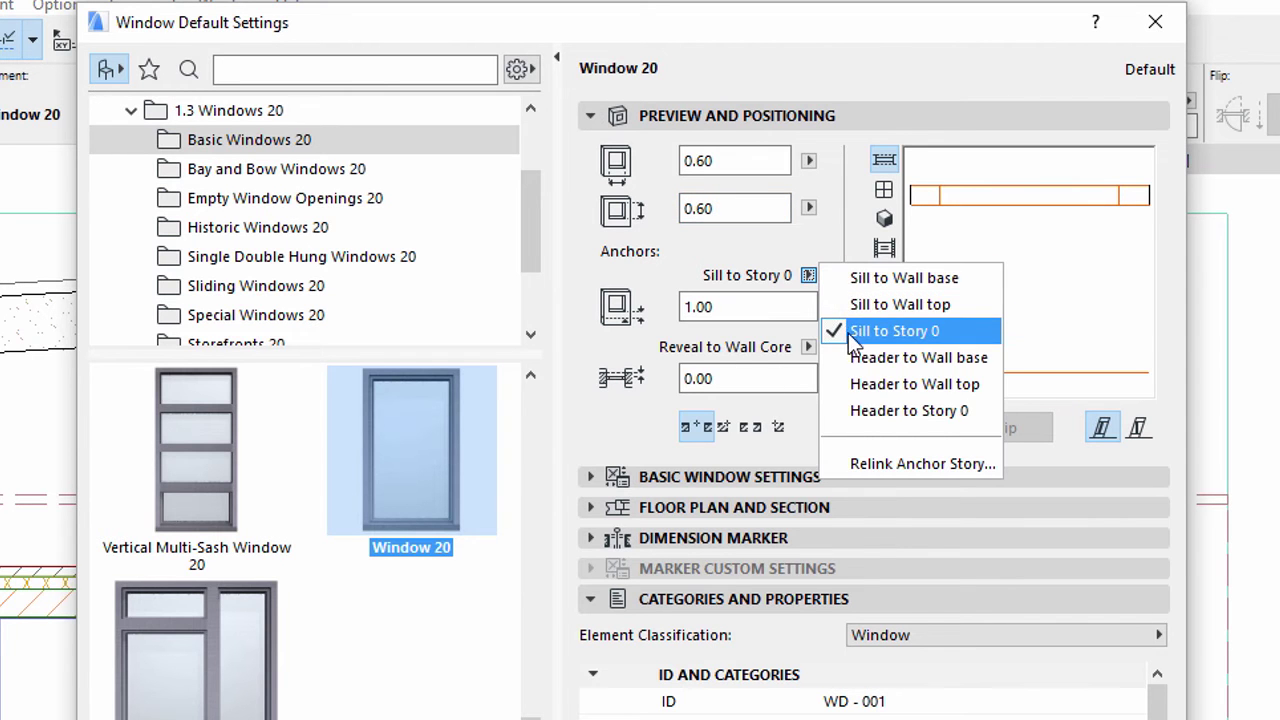
pyautogui.click(848, 333)
# Set the sill height to 1.80 m and the reveal depth to 0.15 m
pyautogui.click(785, 310)
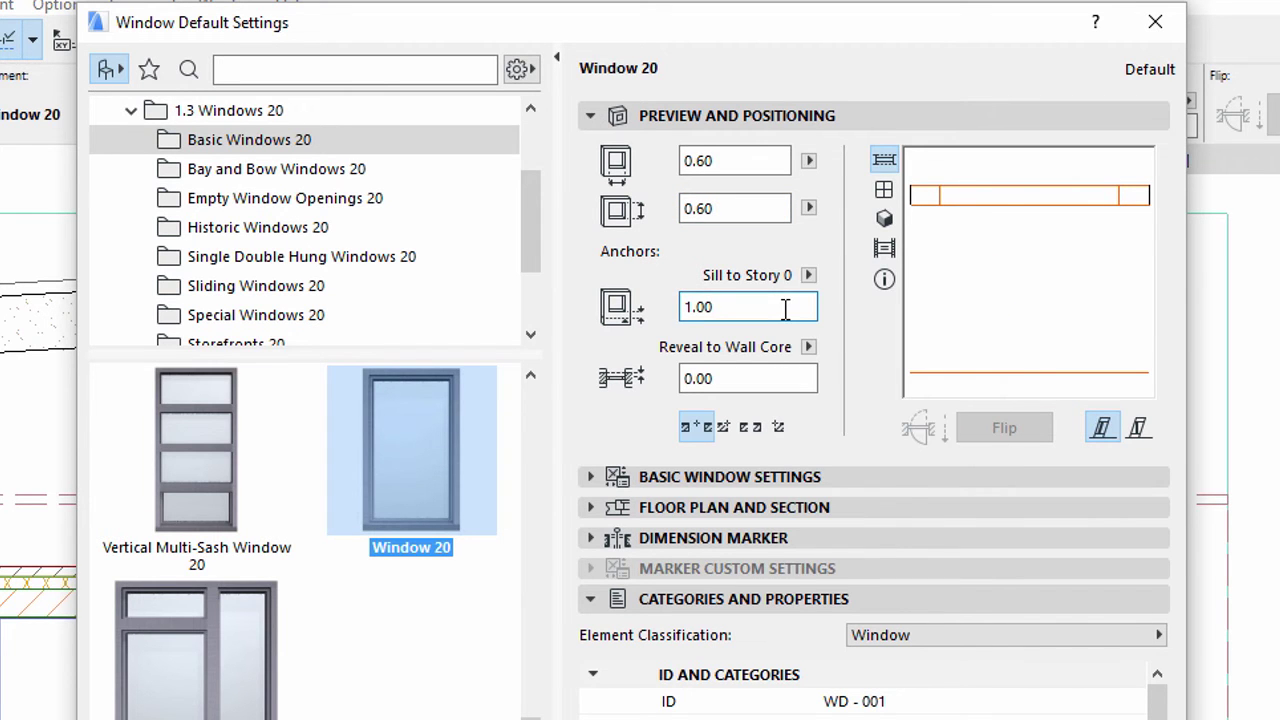
pyautogui.press('BackSpace')
pyautogui.press('BackSpace')
pyautogui.write('8')
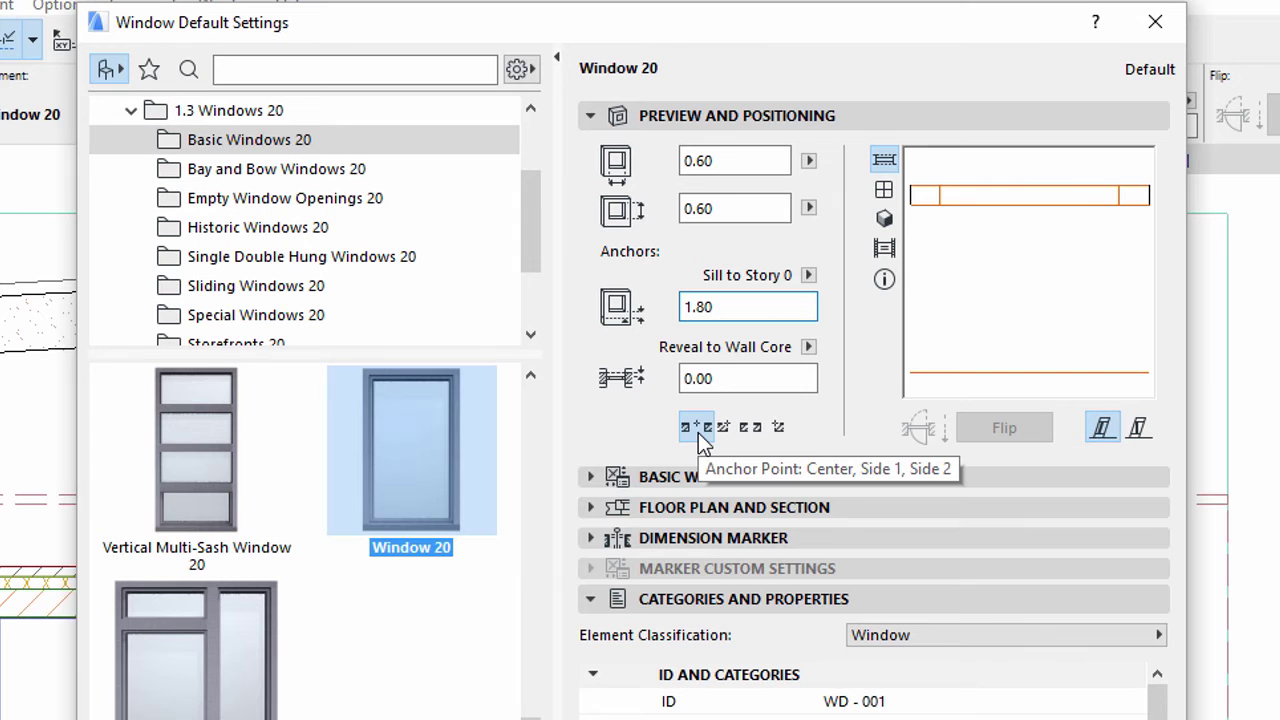
pyautogui.click(757, 377)
pyautogui.press('BackSpace')
pyautogui.press('BackSpace')
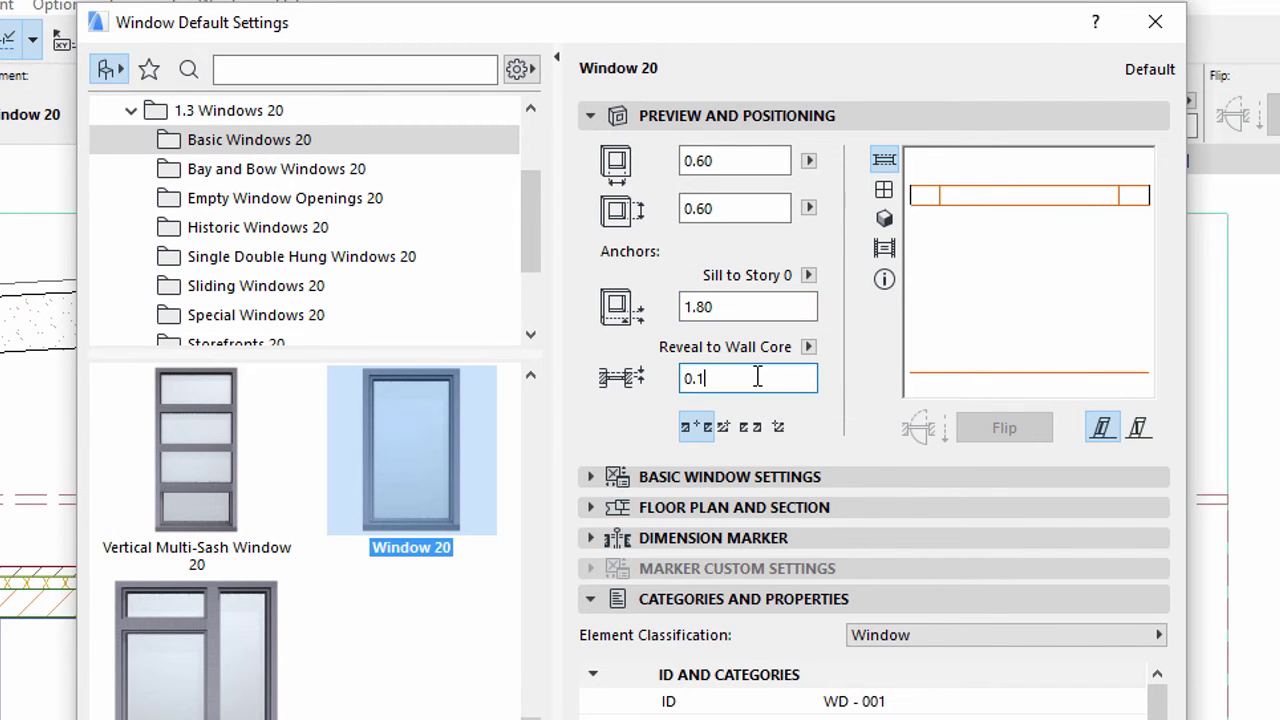
pyautogui.write('15')
pyautogui.click(590, 116)
pyautogui.click(590, 145)
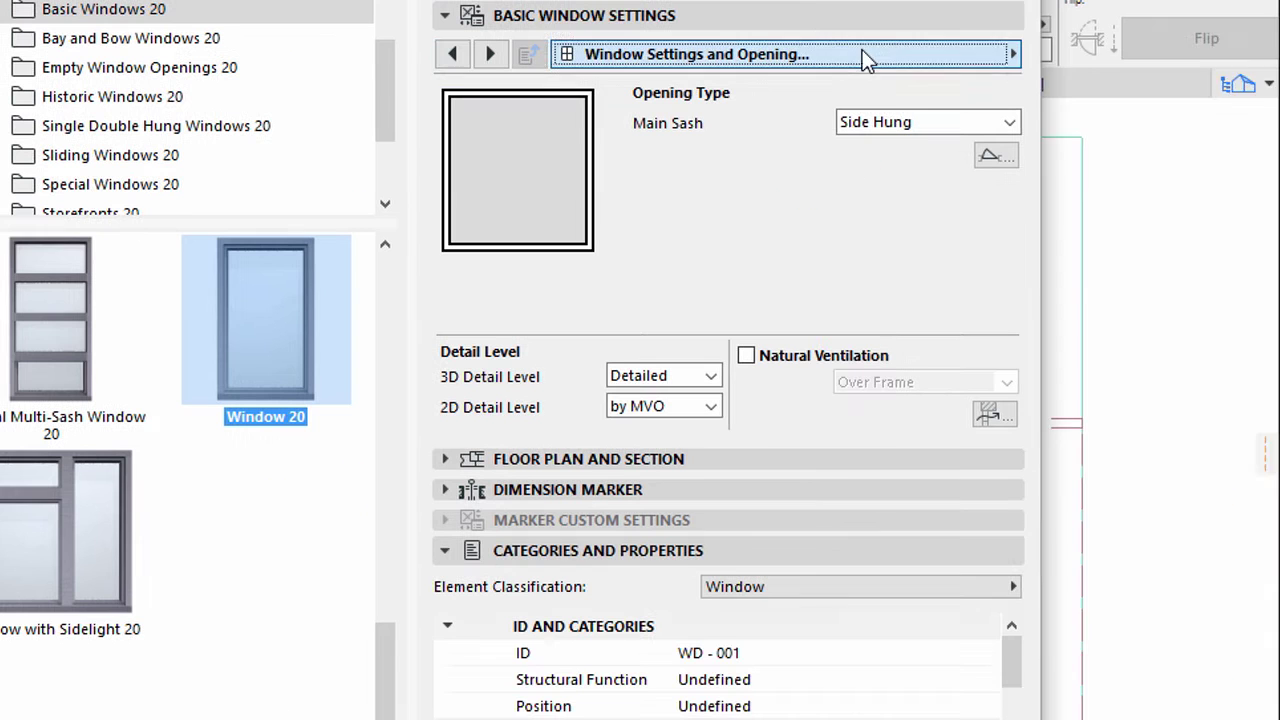
# Tick Board and Sill on the Fixtures and Fittings page of Basic Window Settings
pyautogui.click(1009, 130)
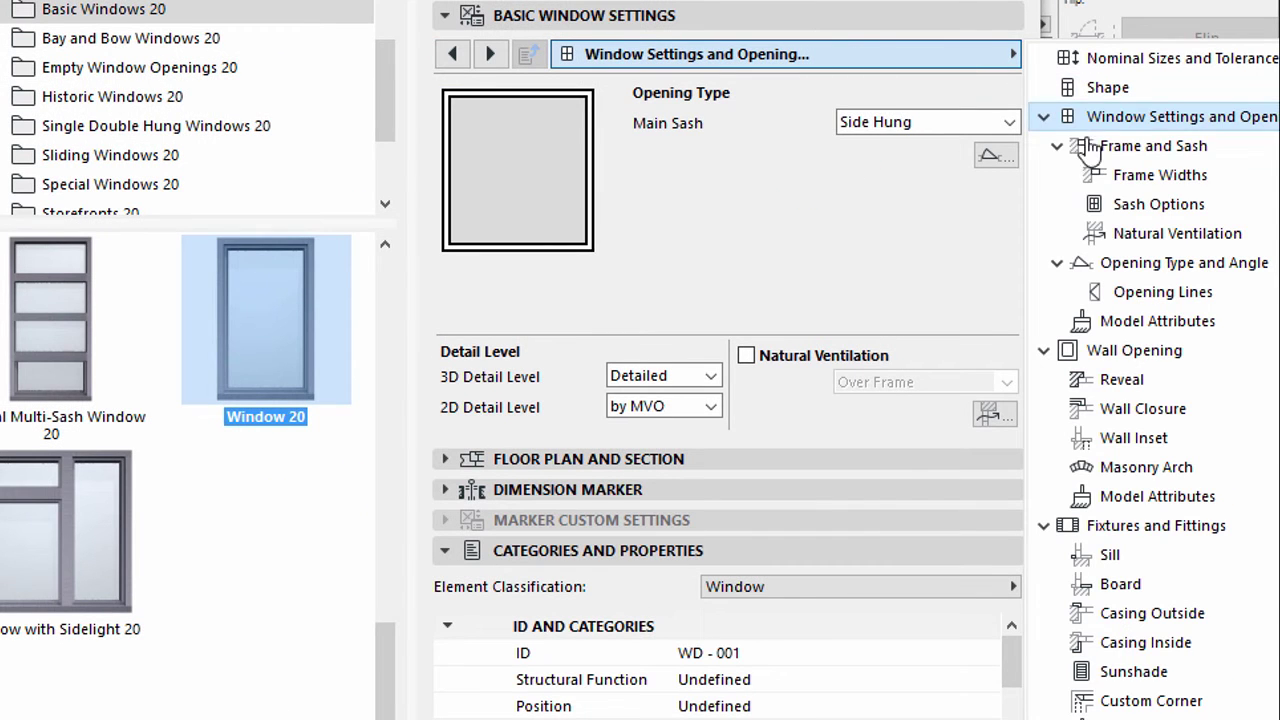
pyautogui.click(1092, 527)
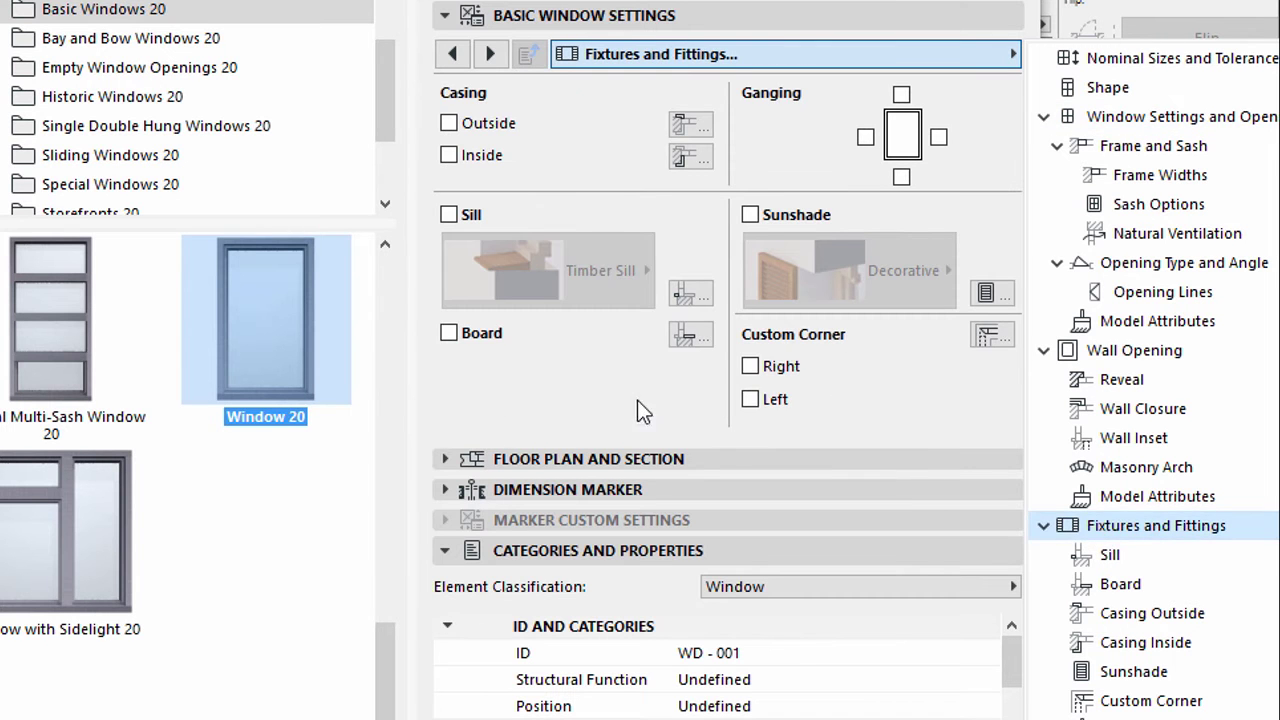
pyautogui.click(449, 332)
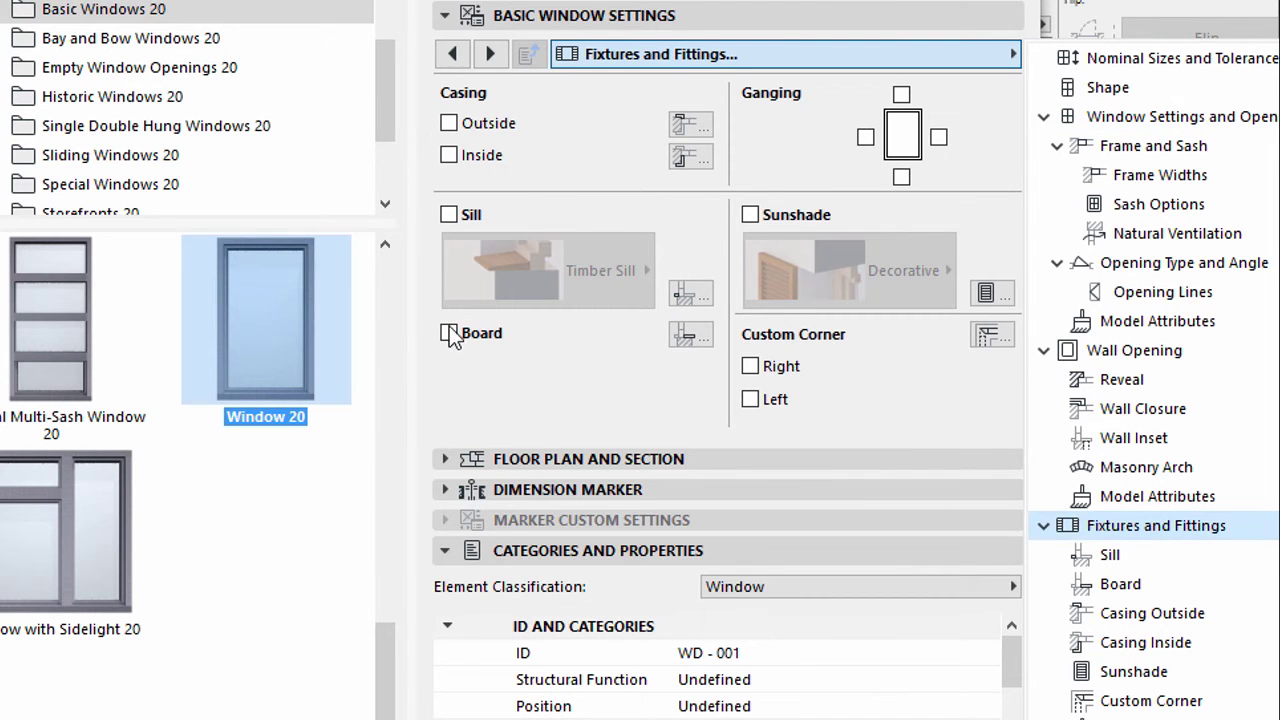
pyautogui.click(449, 215)
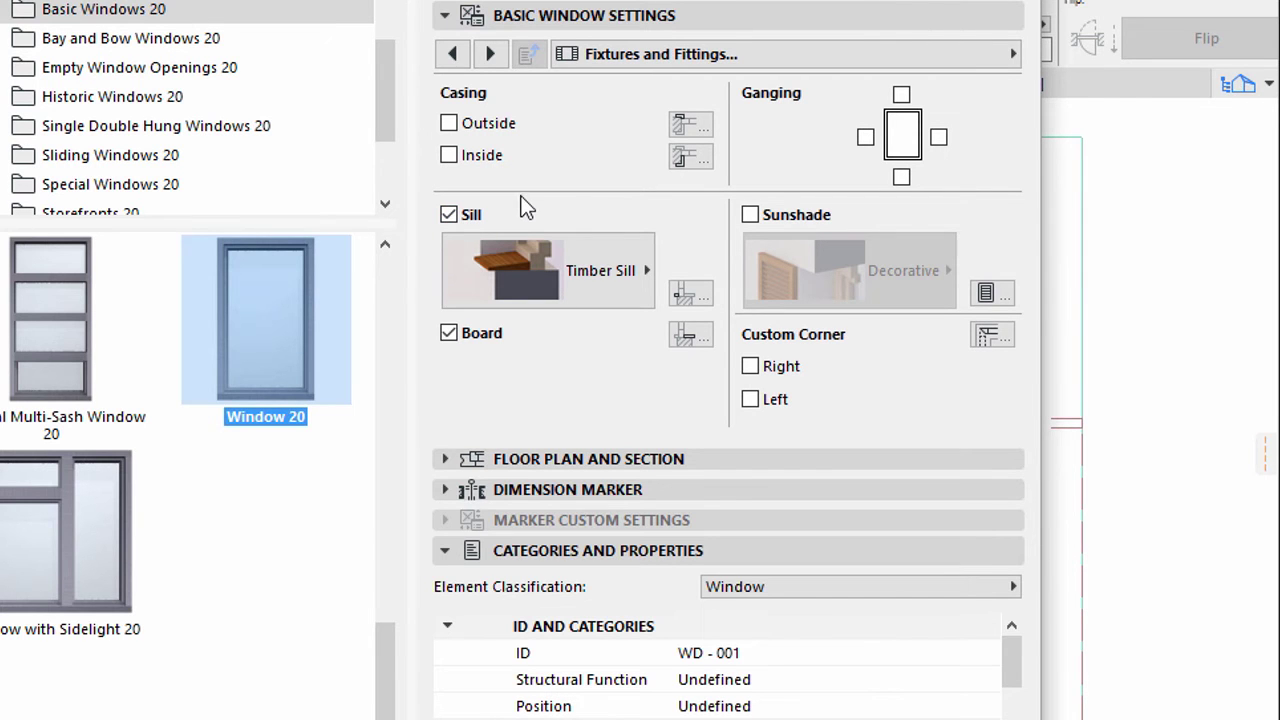
pyautogui.click(783, 56)
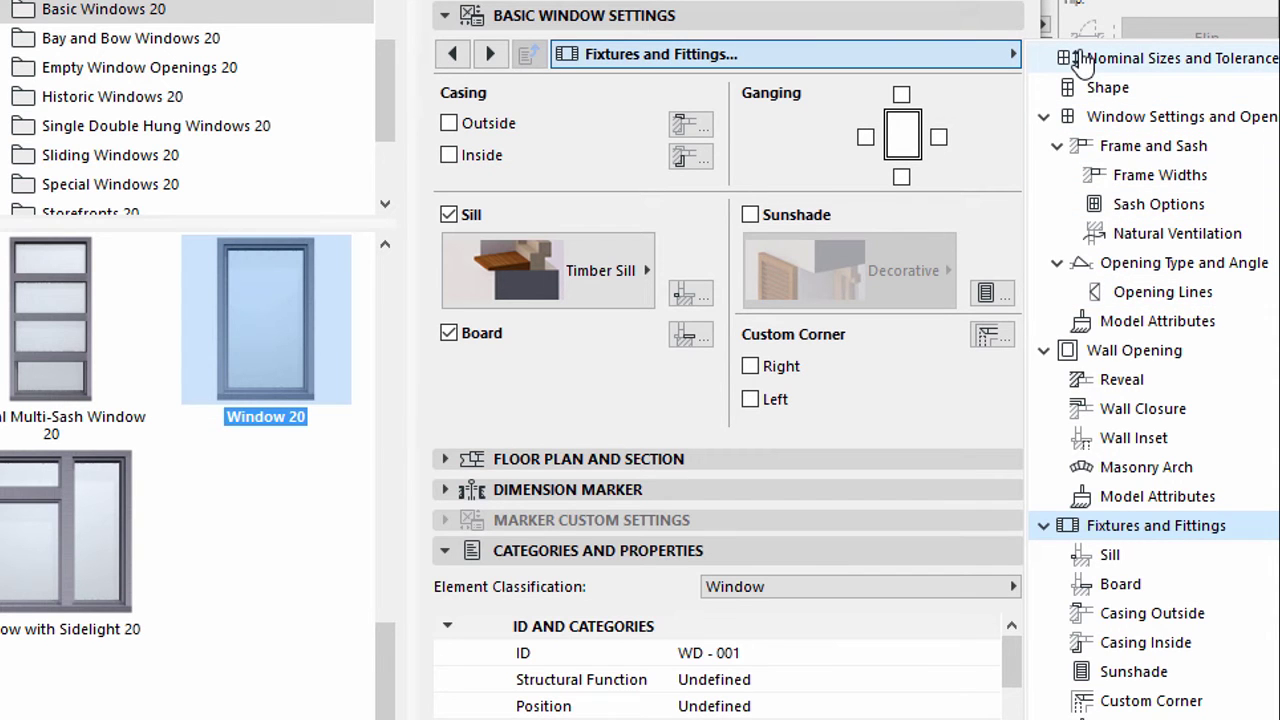
pyautogui.click(997, 97)
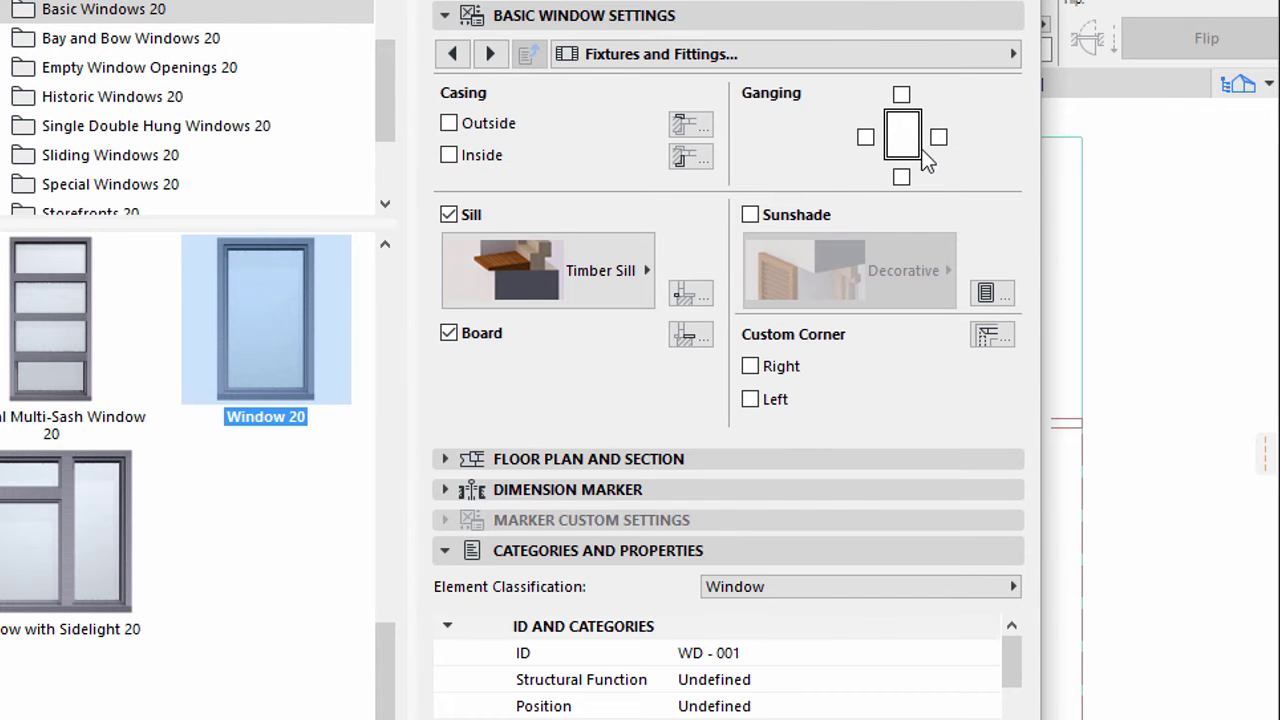
pyautogui.click(444, 17)
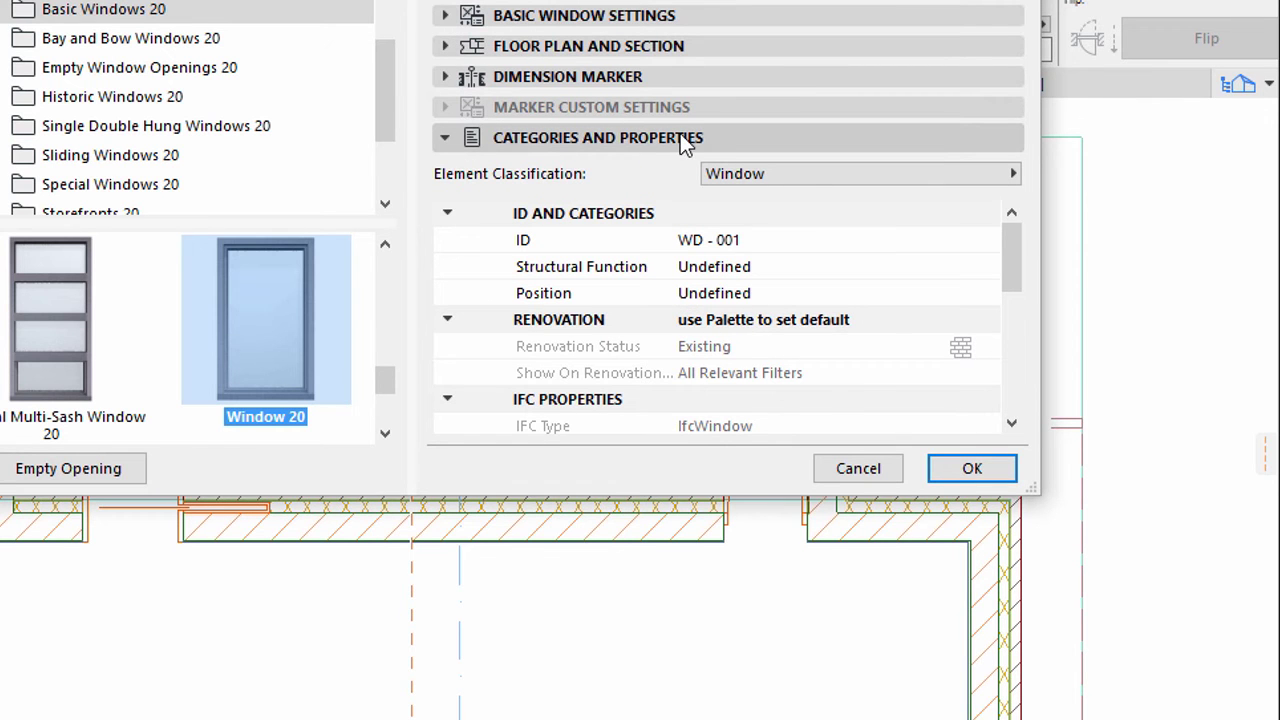
# Set Structural Function to Non-Load-Bearing and Position to Exterior, then open the predefined IFC rules
pyautogui.click(965, 268)
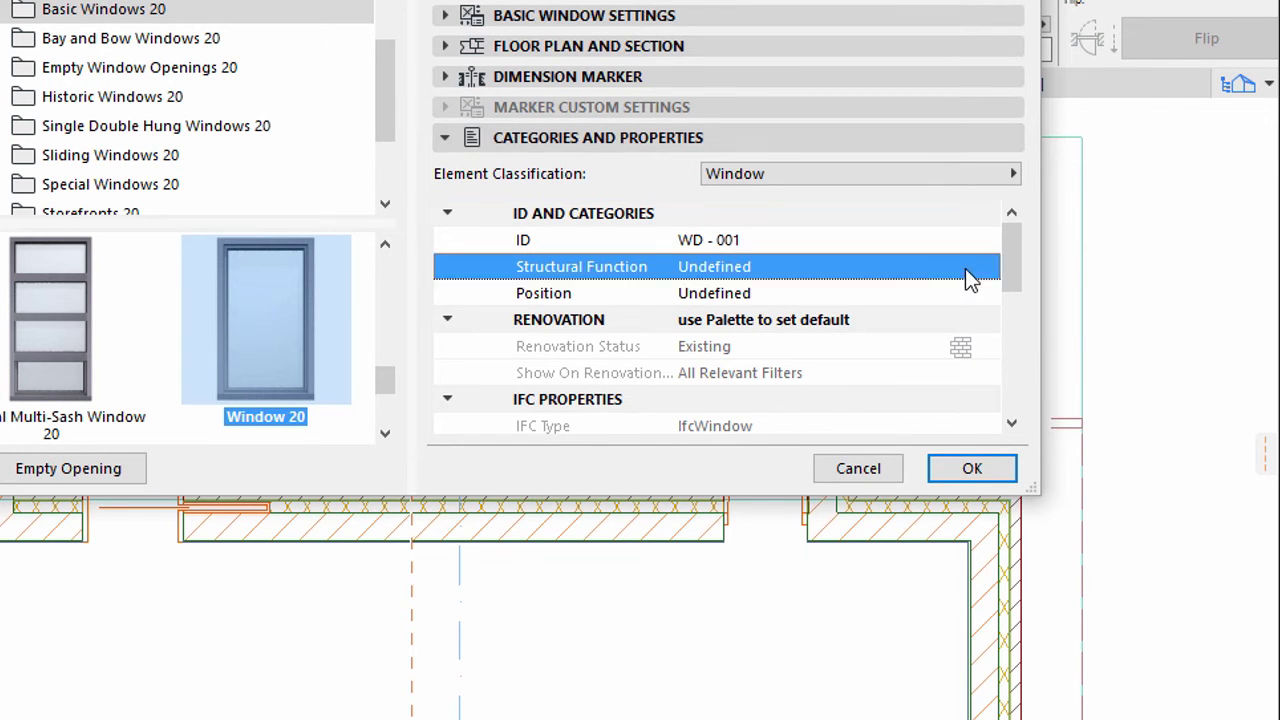
pyautogui.click(985, 268)
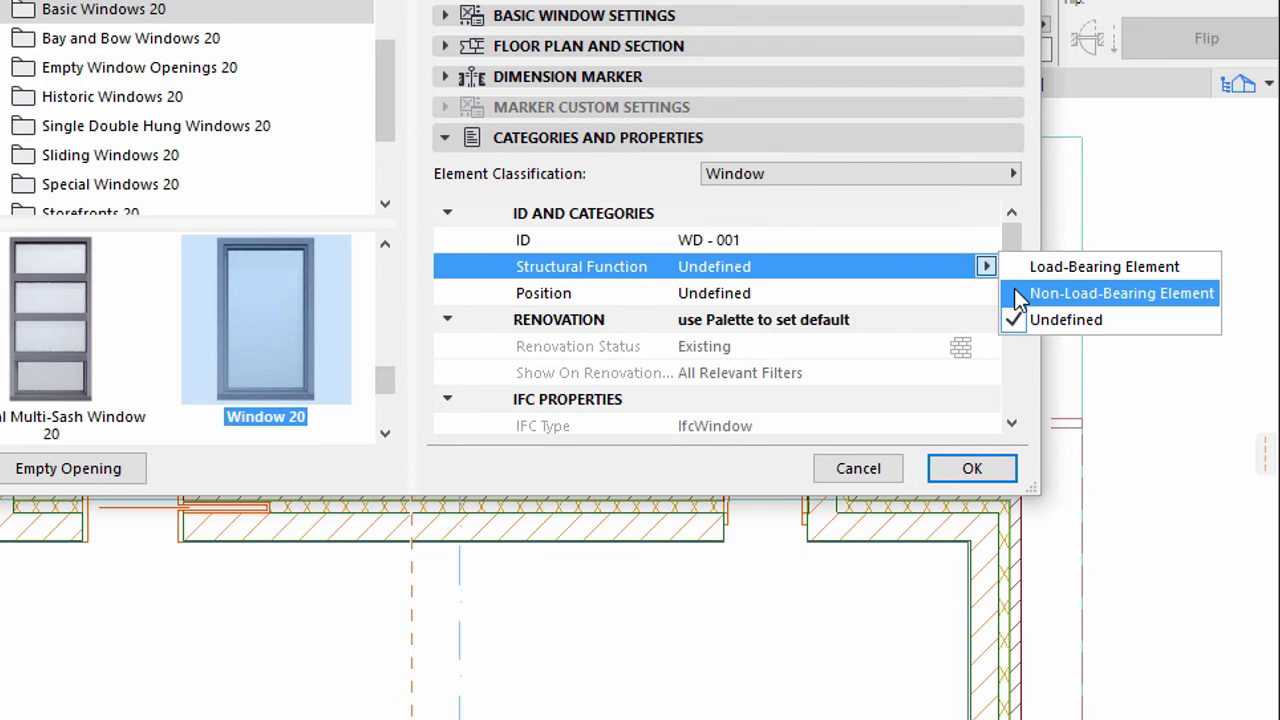
pyautogui.click(1018, 293)
pyautogui.click(985, 293)
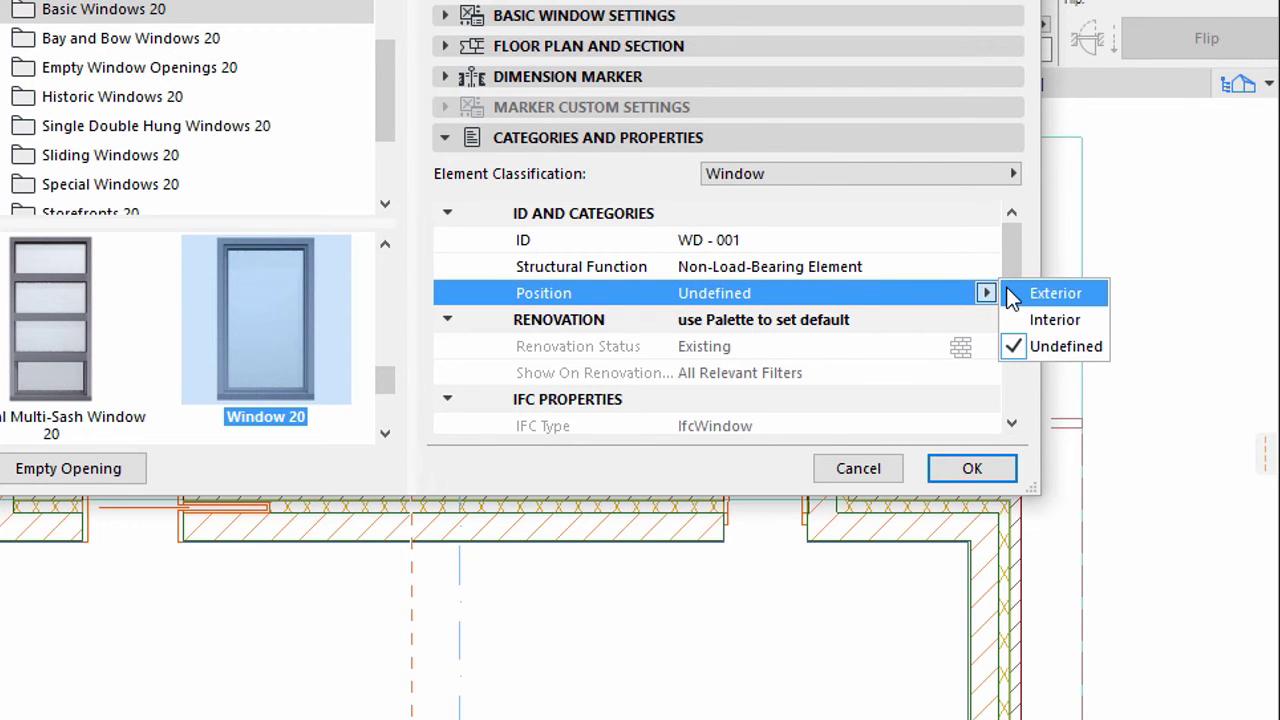
pyautogui.click(1008, 291)
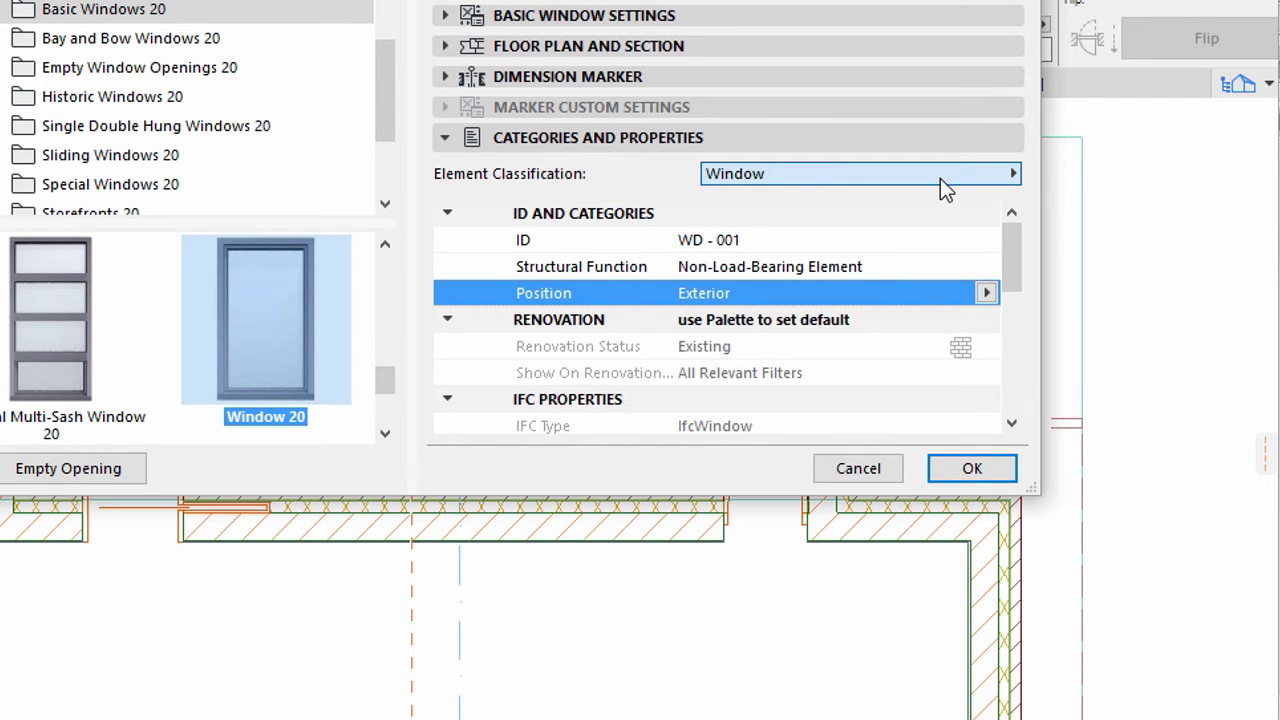
pyautogui.moveTo(1009, 257); pyautogui.dragTo(1013, 379)
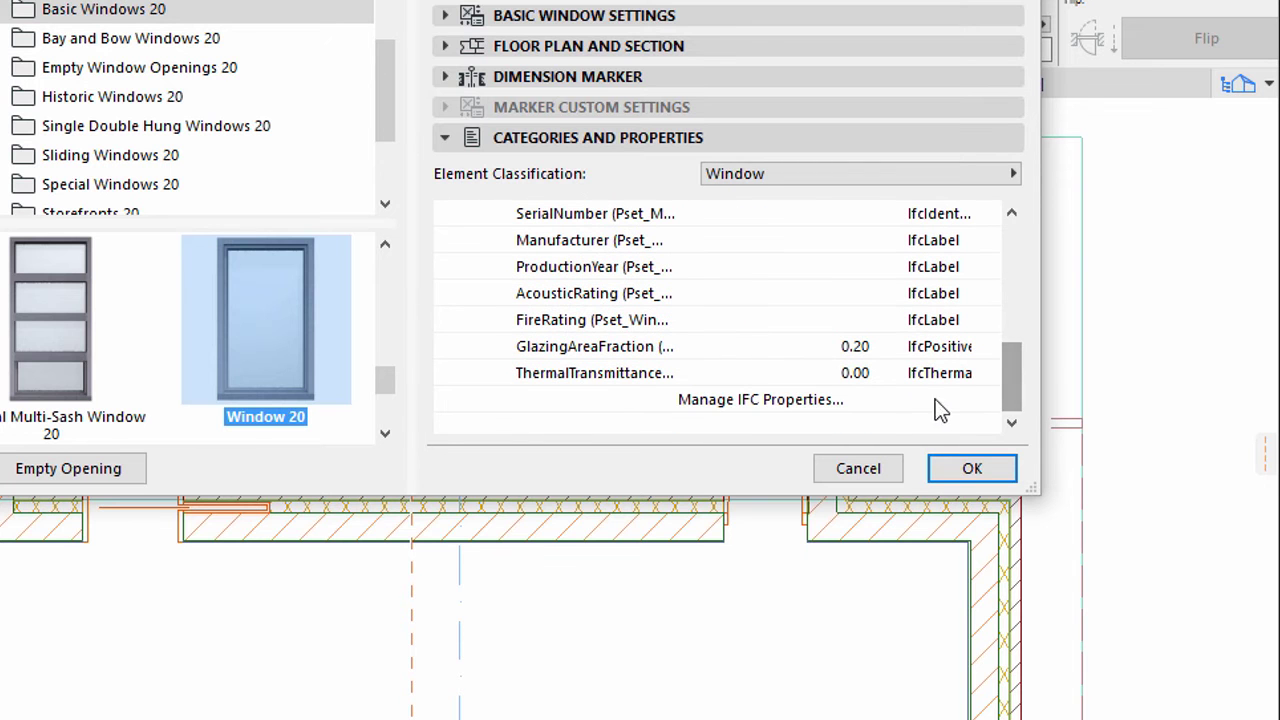
pyautogui.click(800, 400)
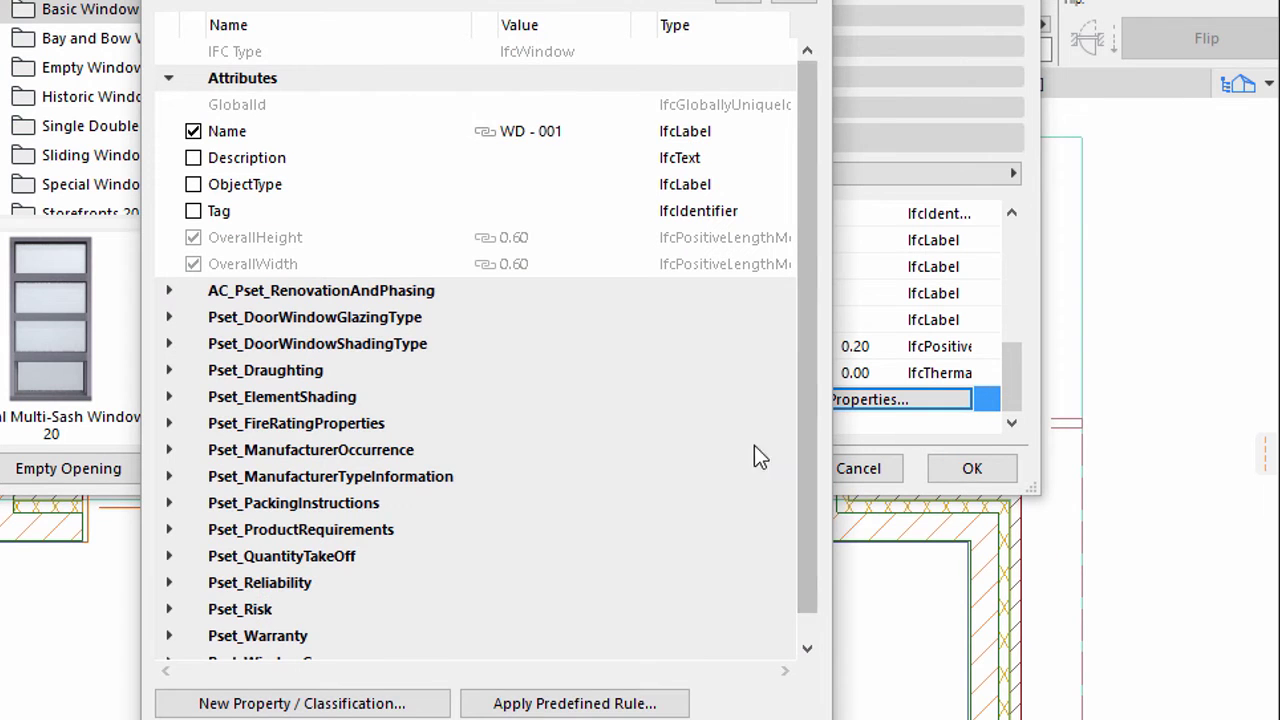
pyautogui.click(588, 707)
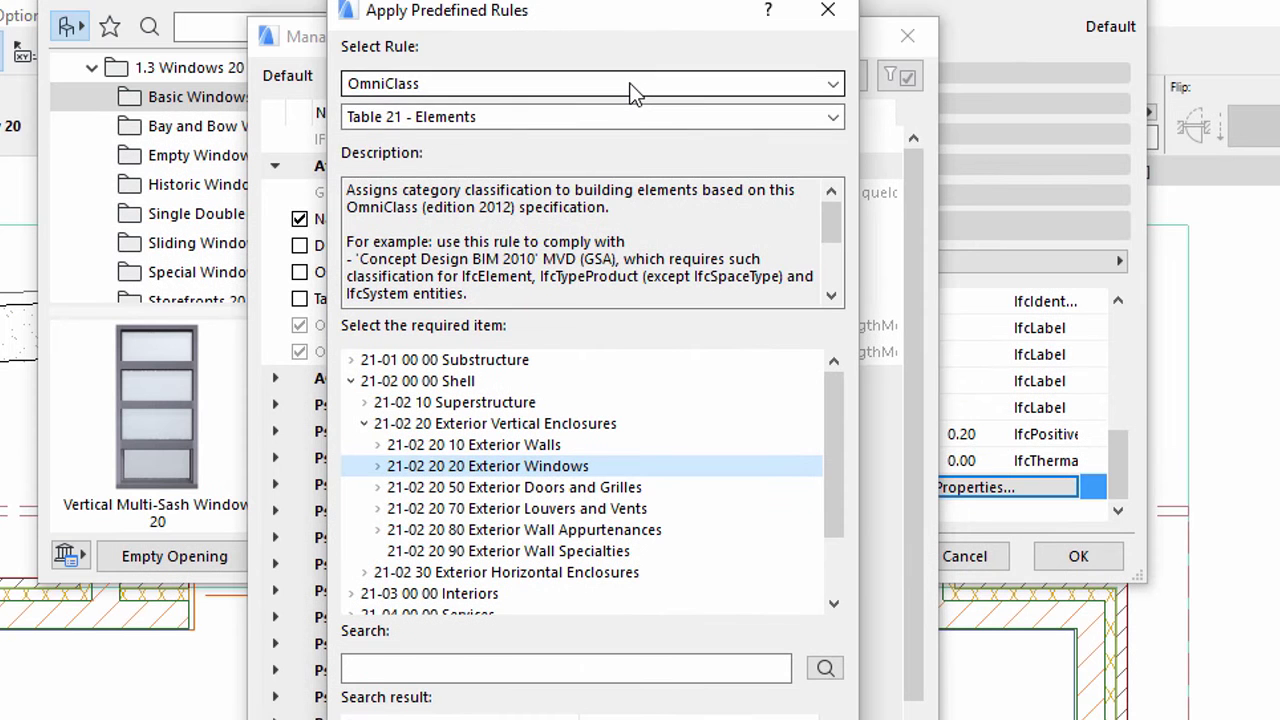
# Search OmniClass for 'exterior window' and apply 21-02 20 20 Exterior Windows
pyautogui.click(634, 86)
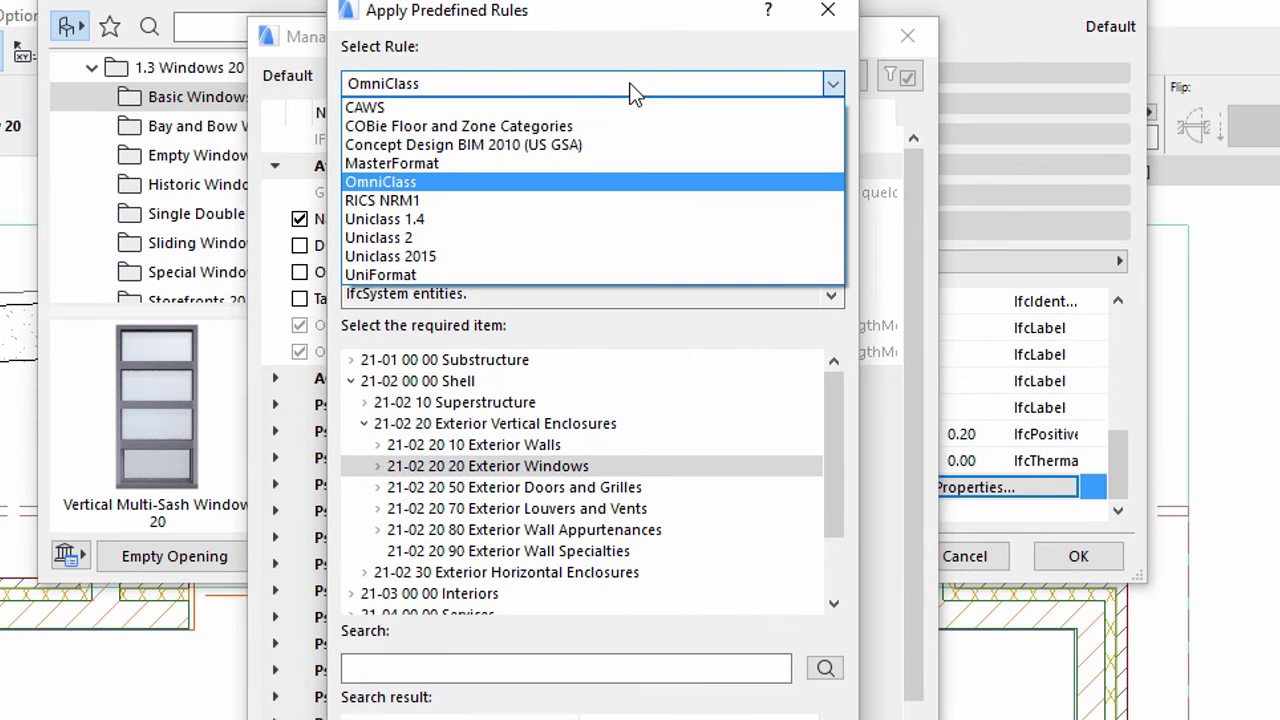
pyautogui.click(596, 183)
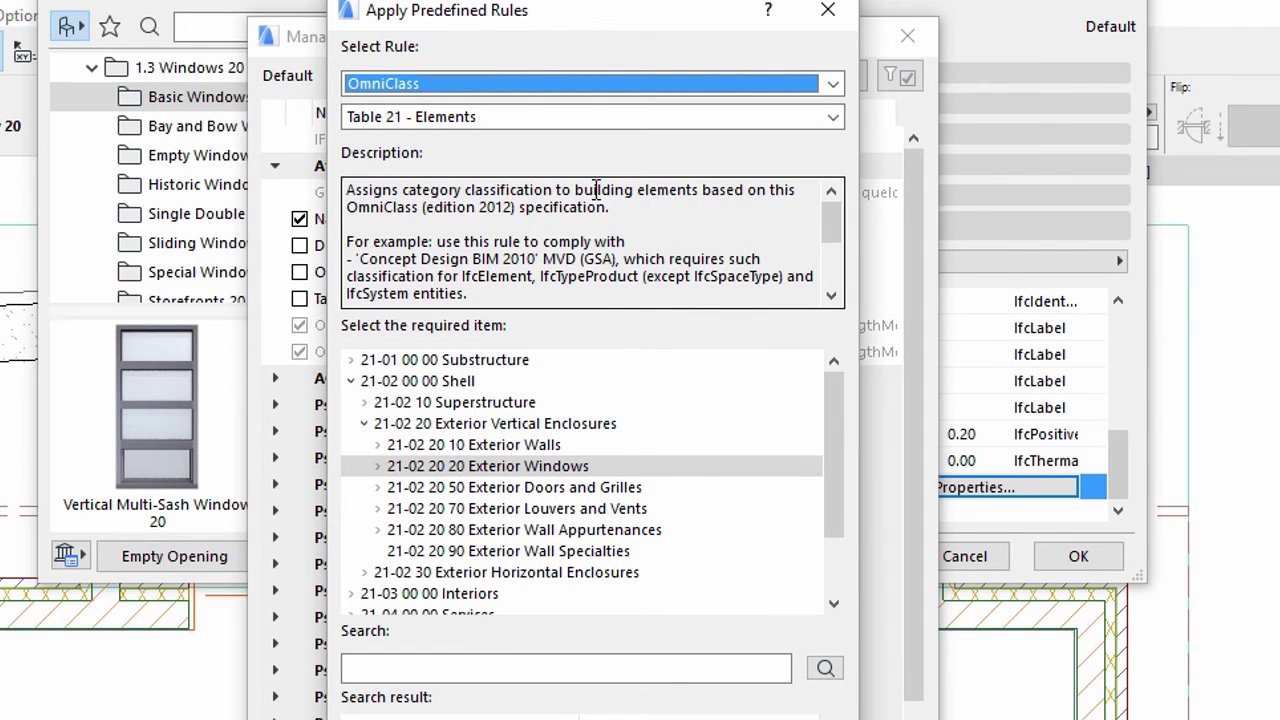
pyautogui.click(646, 667)
pyautogui.write('e')
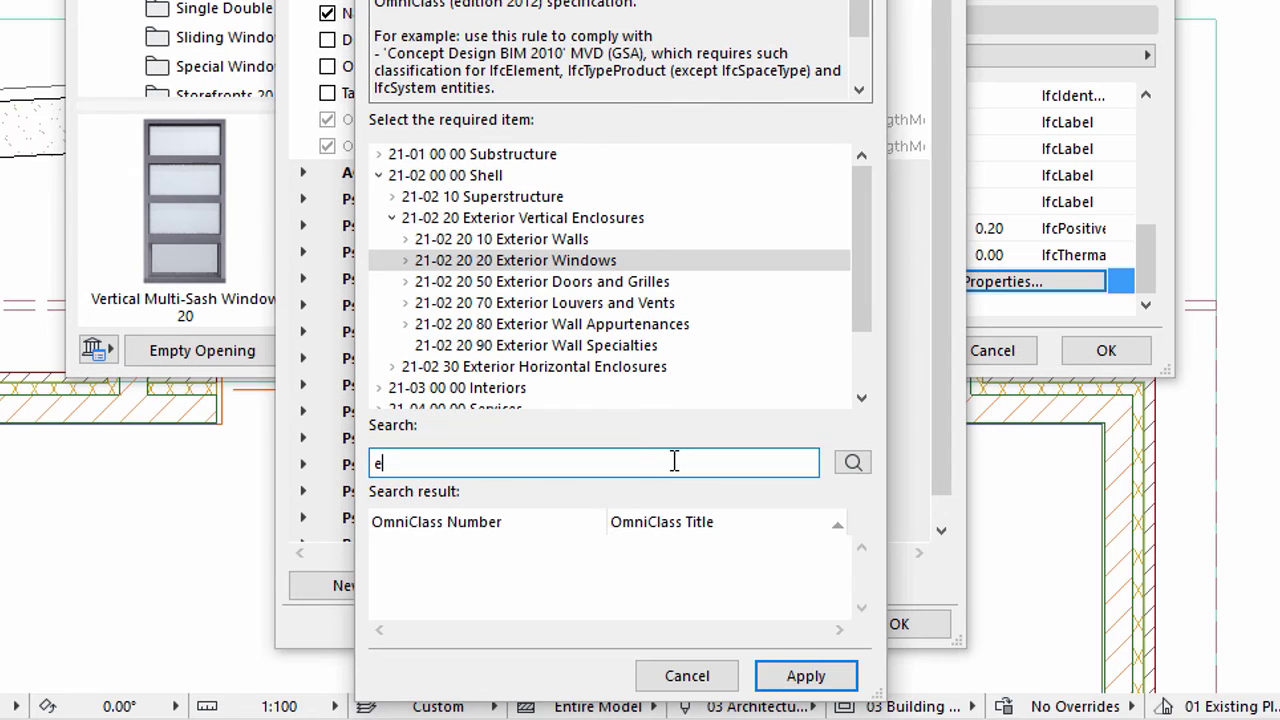
pyautogui.write('xterior windows')
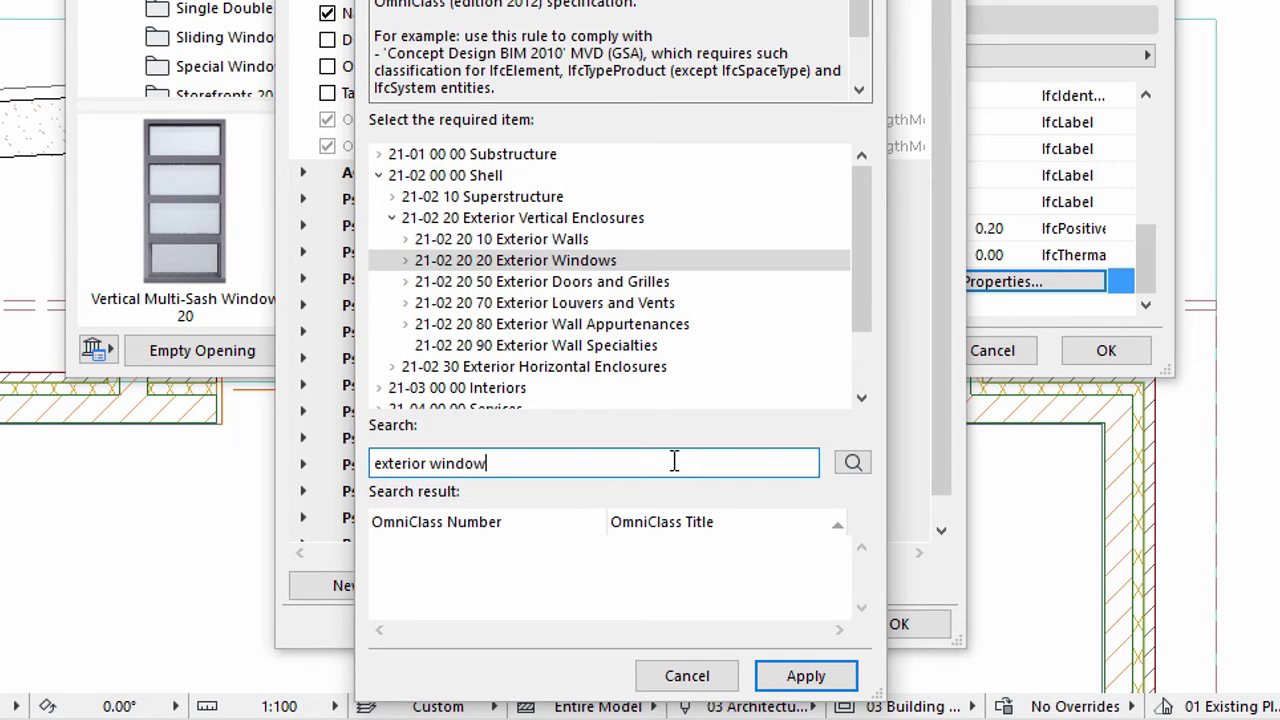
pyautogui.click(853, 464)
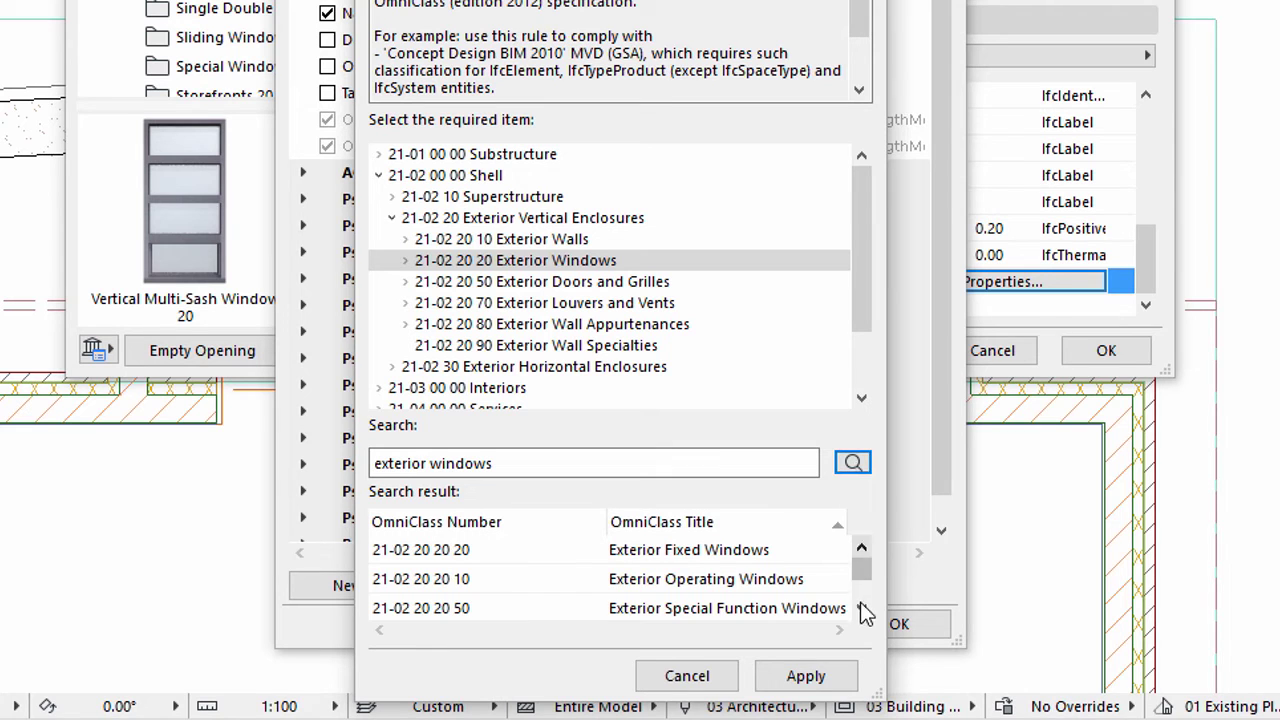
pyautogui.click(862, 610)
pyautogui.click(862, 610)
pyautogui.click(754, 585)
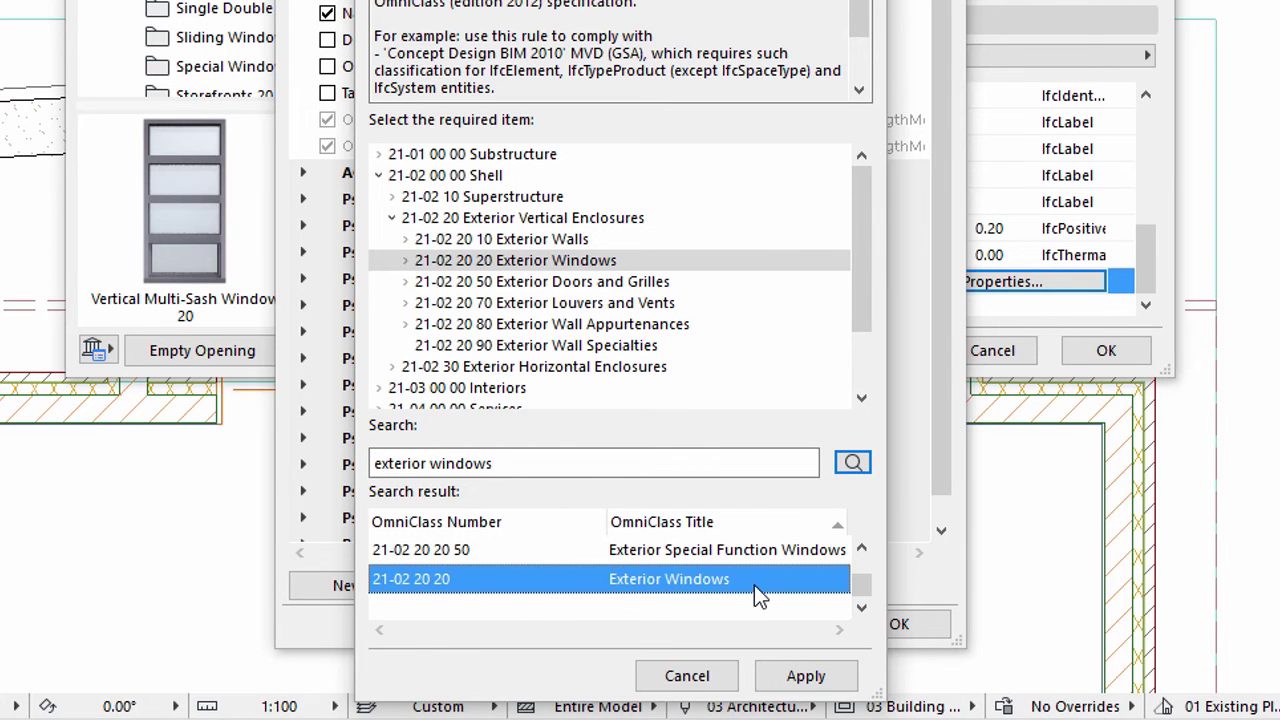
pyautogui.click(783, 682)
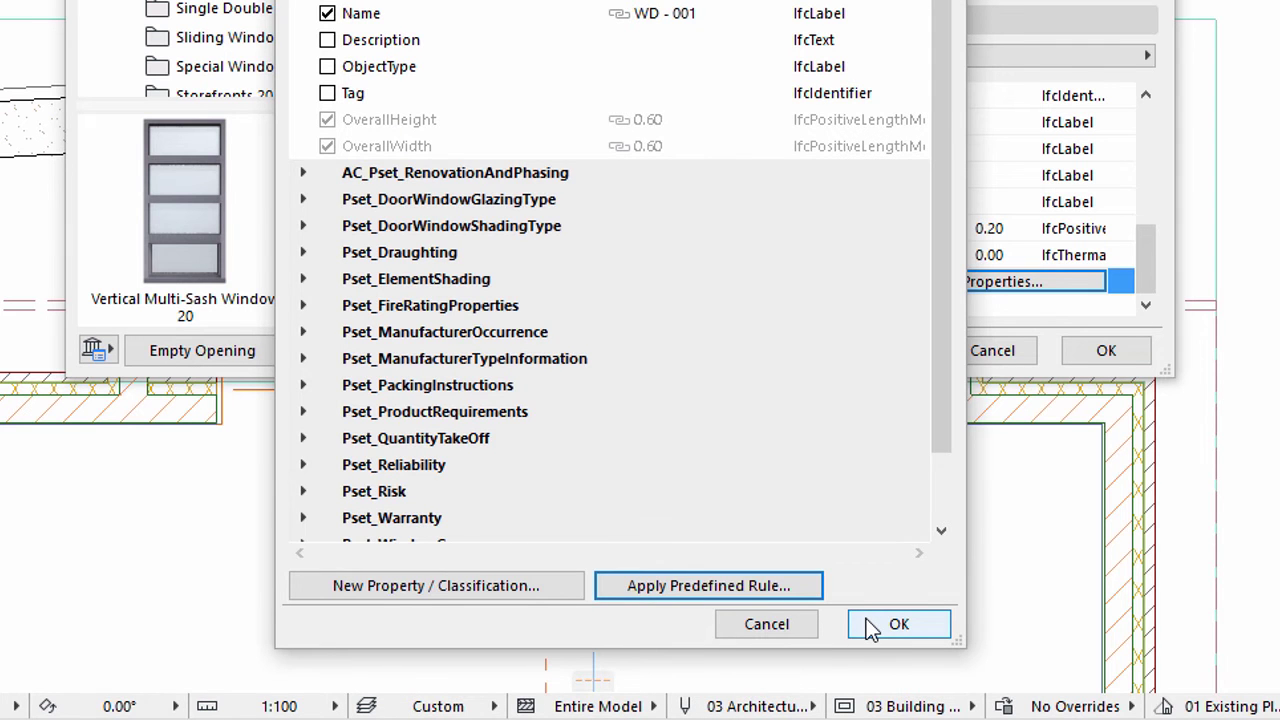
# Confirm both the Manage IFC Properties and Window Default Settings dialogs with OK
pyautogui.click(872, 626)
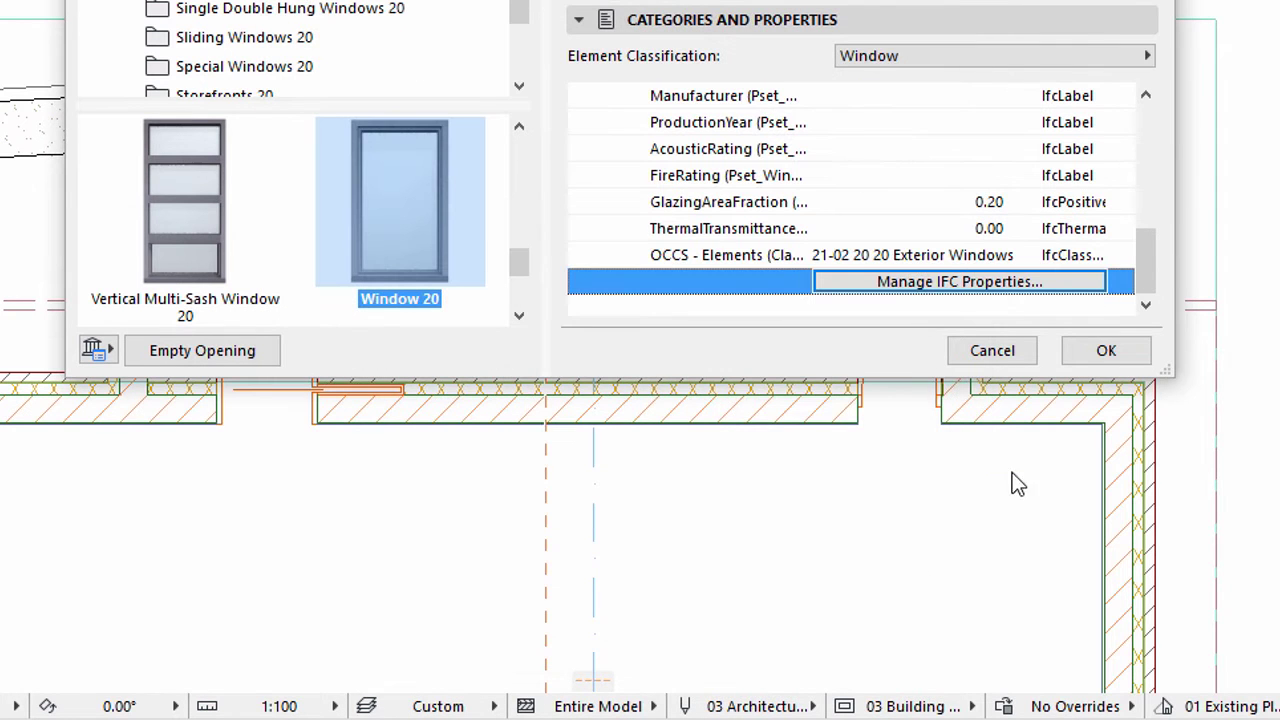
pyautogui.click(1106, 352)
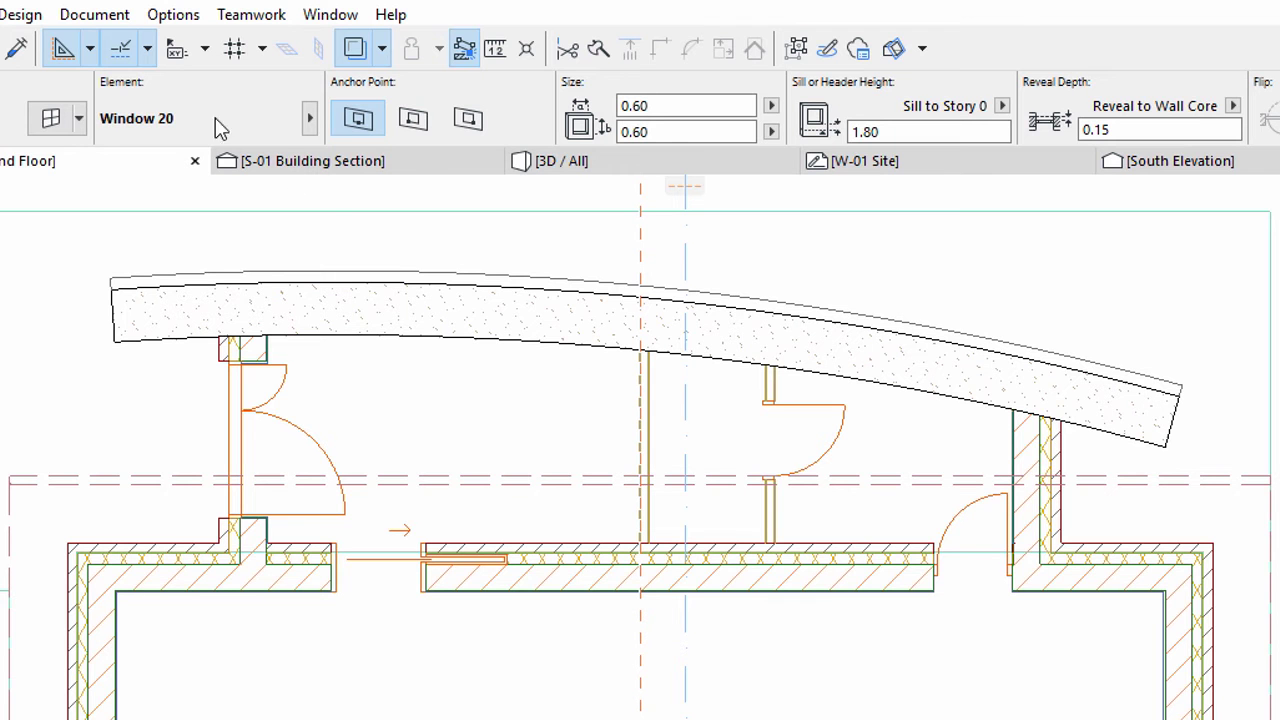
# Set the snap points option to Between Intersection Points
pyautogui.click(147, 50)
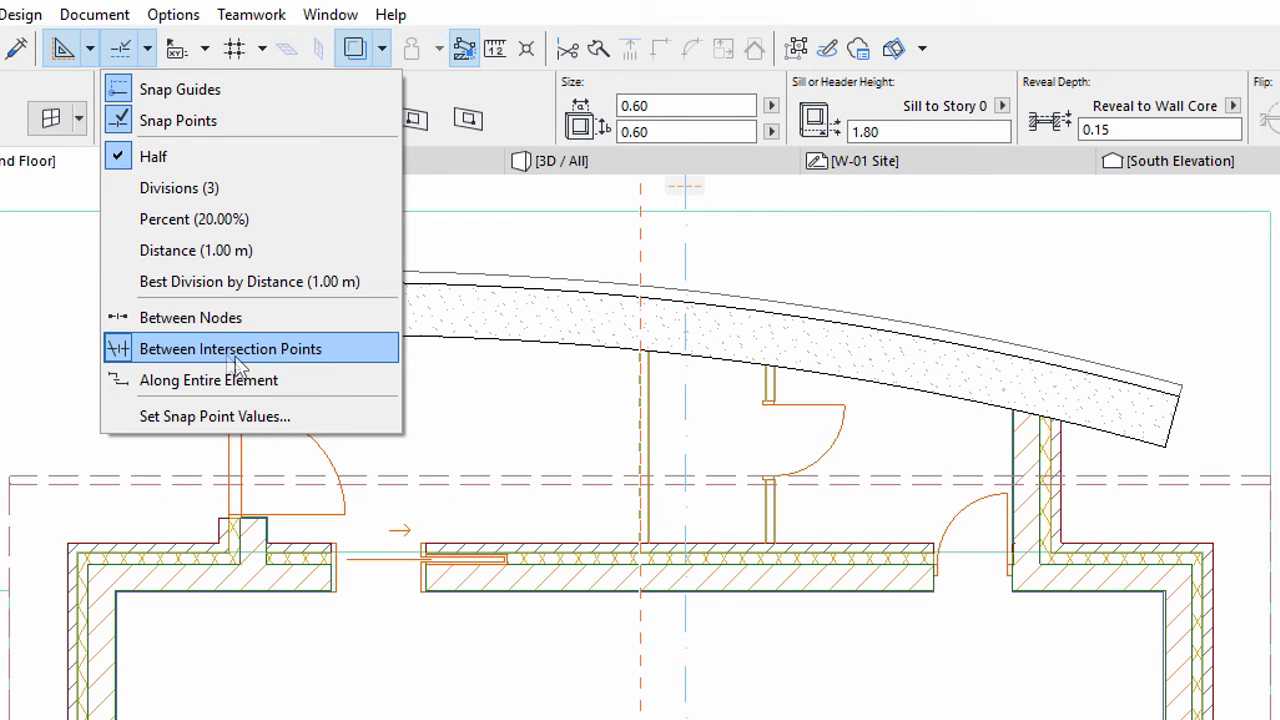
pyautogui.click(230, 349)
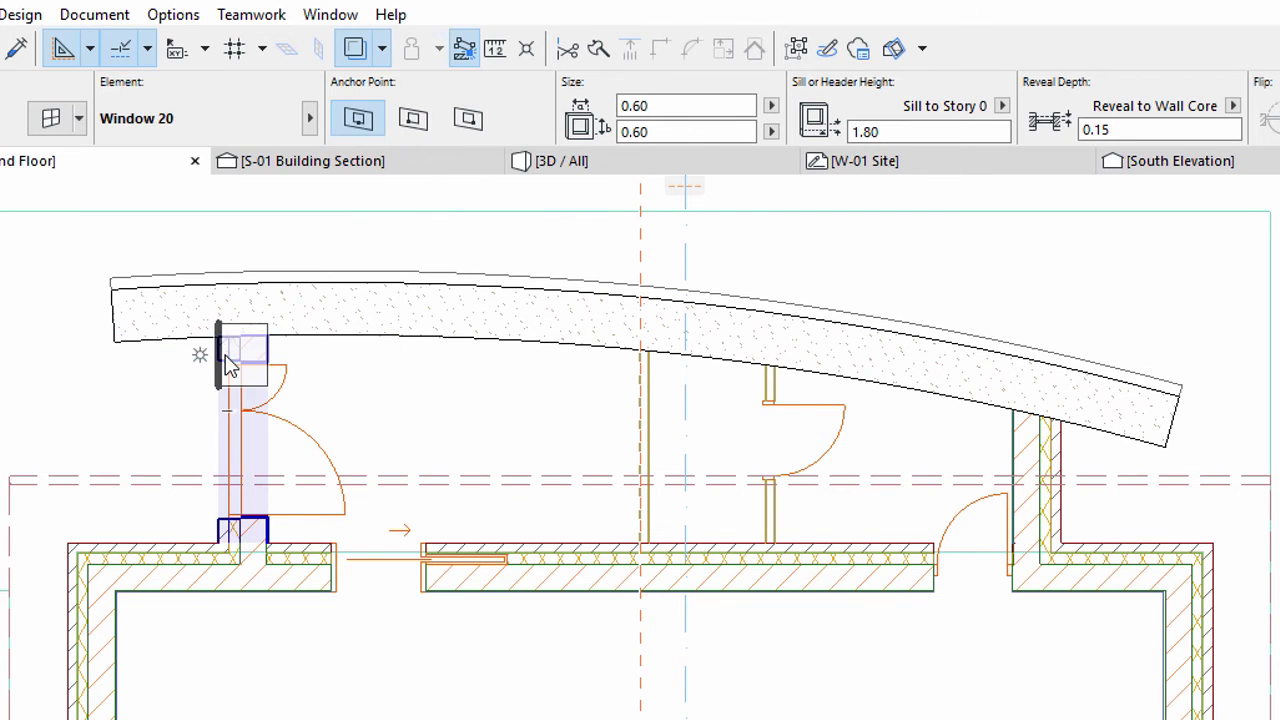
# Place three Window 20 openings along the curved stone wall, each opening toward the building
pyautogui.click(242, 350)
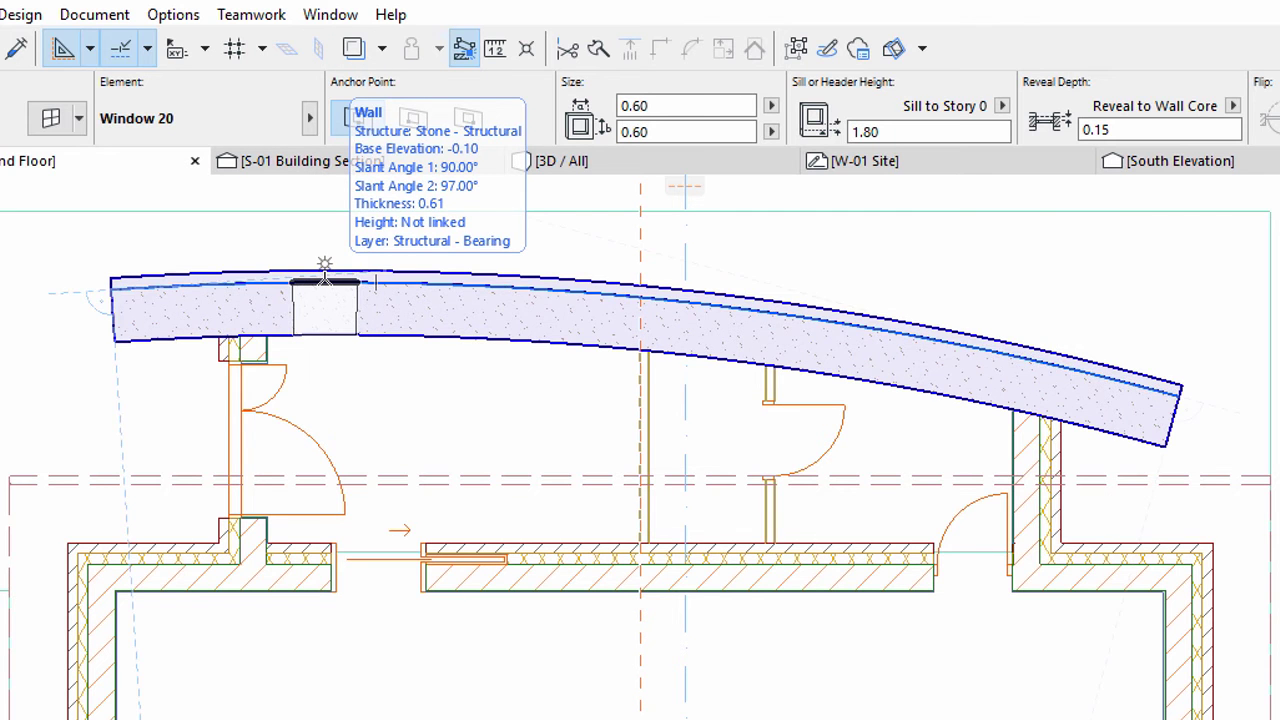
pyautogui.click(325, 280)
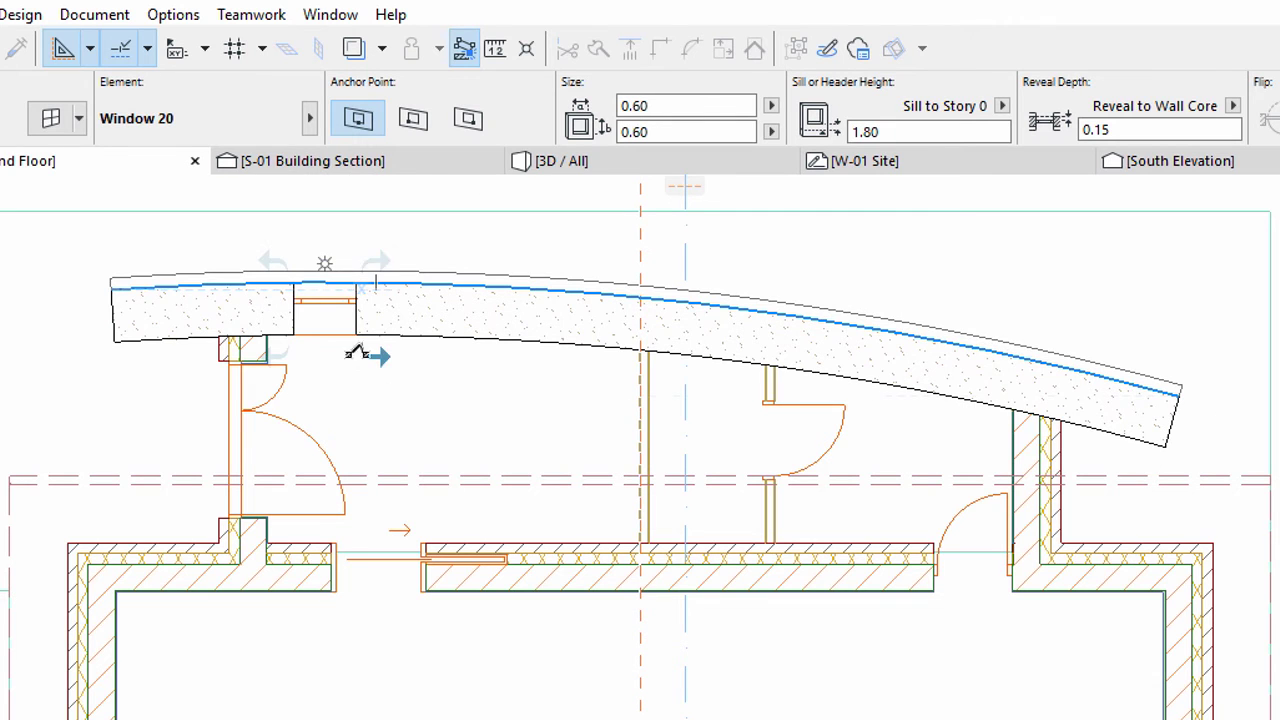
pyautogui.click(393, 399)
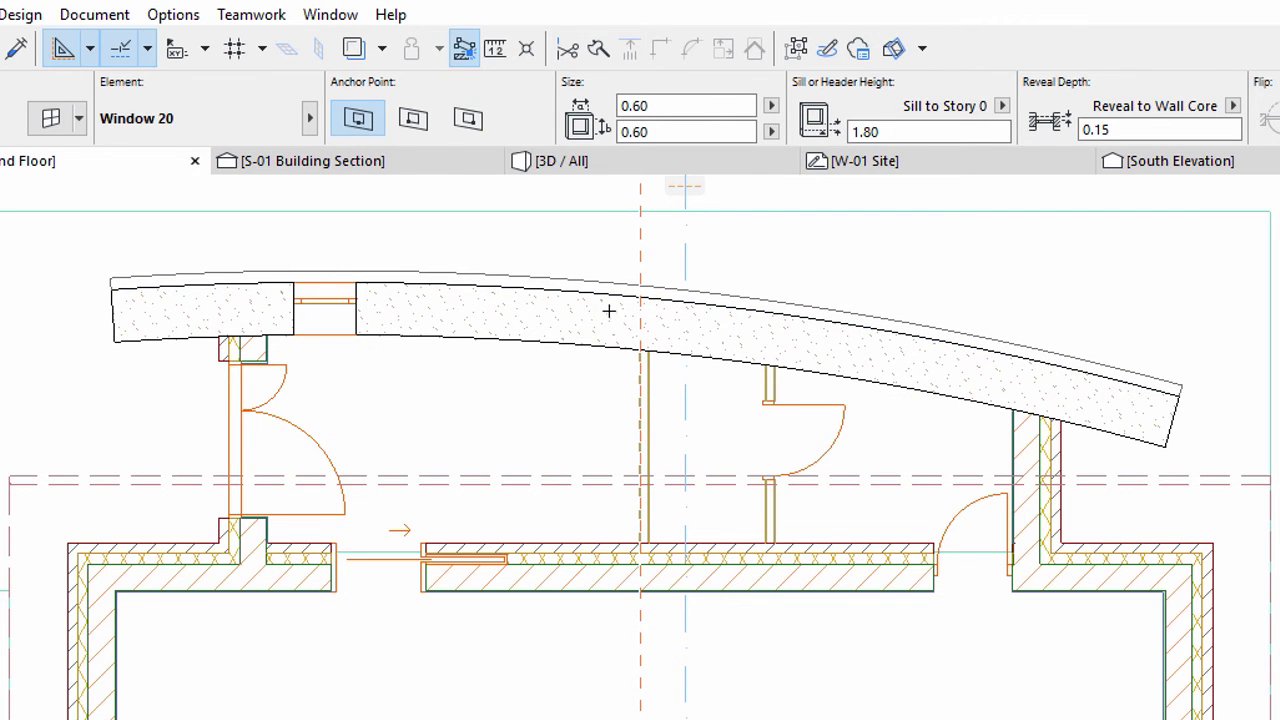
pyautogui.click(675, 300)
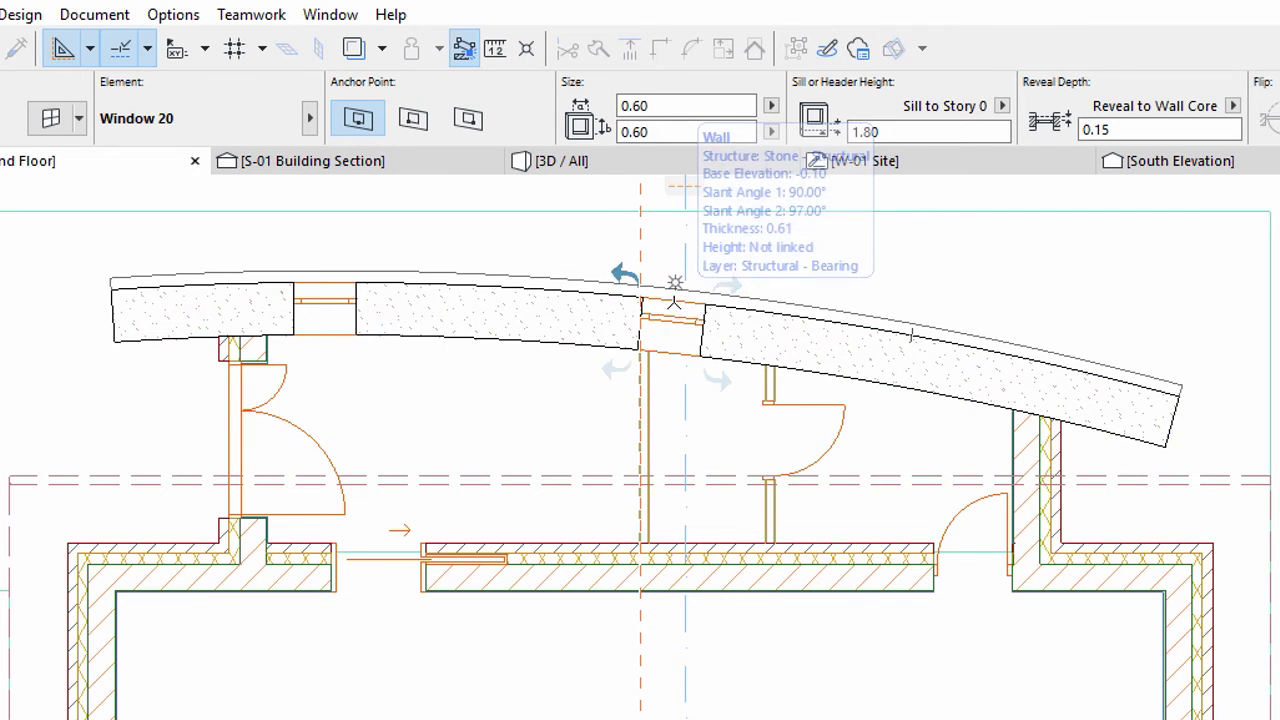
pyautogui.click(710, 400)
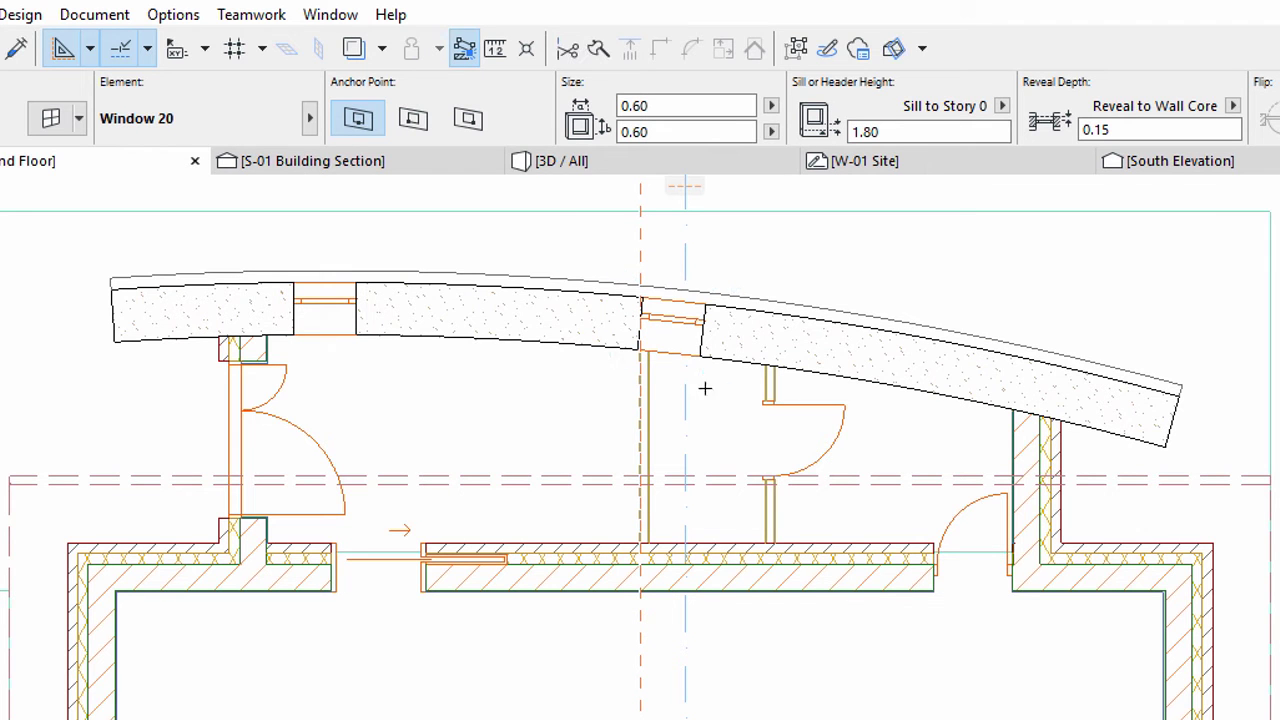
pyautogui.click(843, 322)
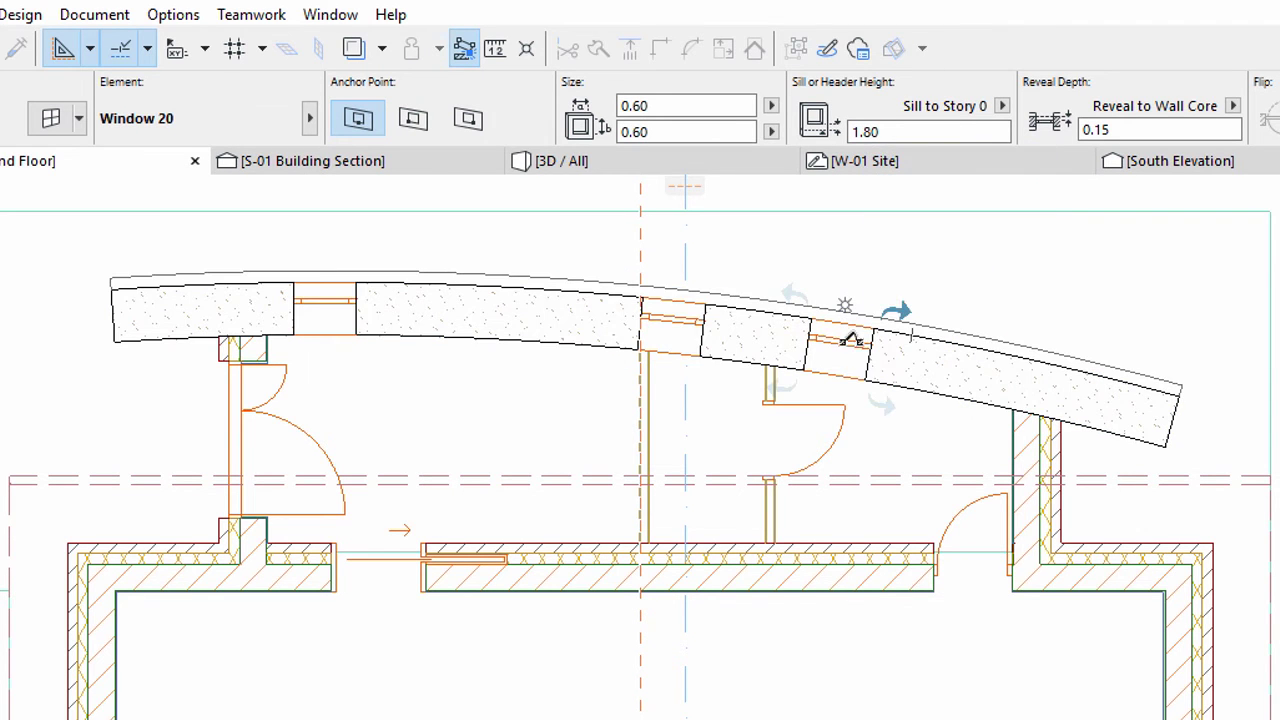
pyautogui.click(910, 453)
# Slide the left, middle and right windows rightward along the curved wall for even spacing
pyautogui.press('Escape')
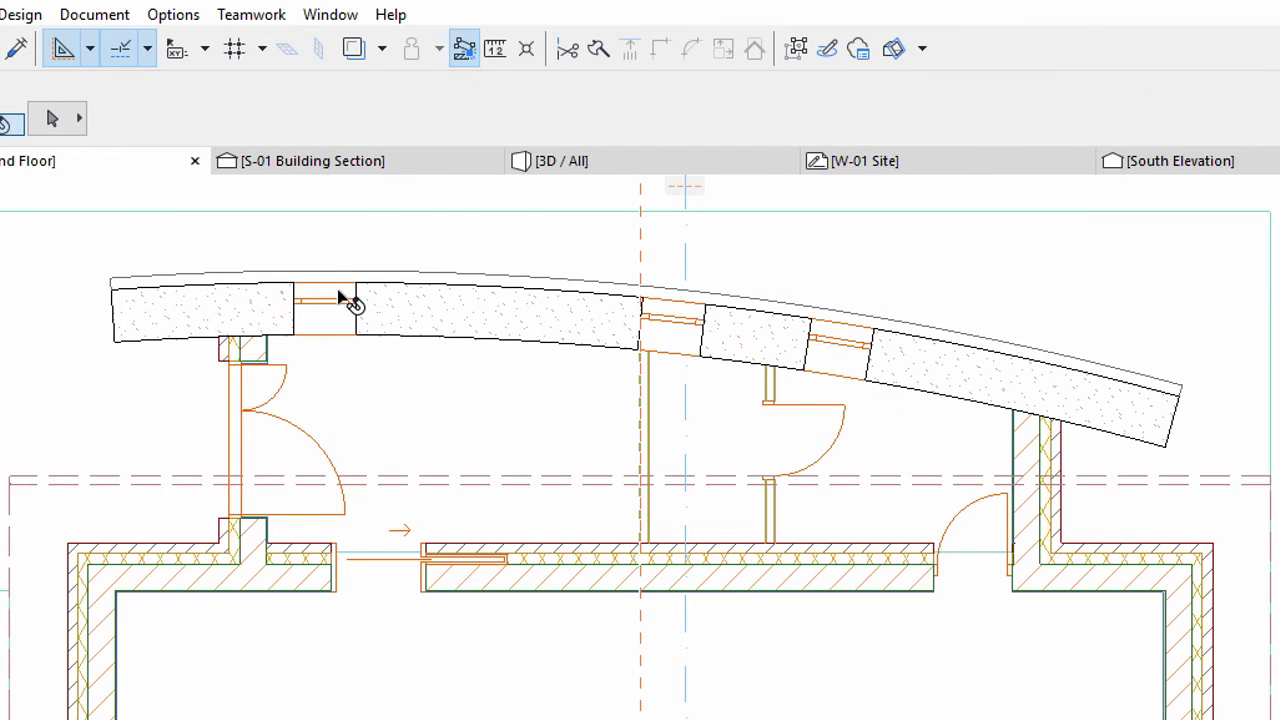
pyautogui.click(340, 298)
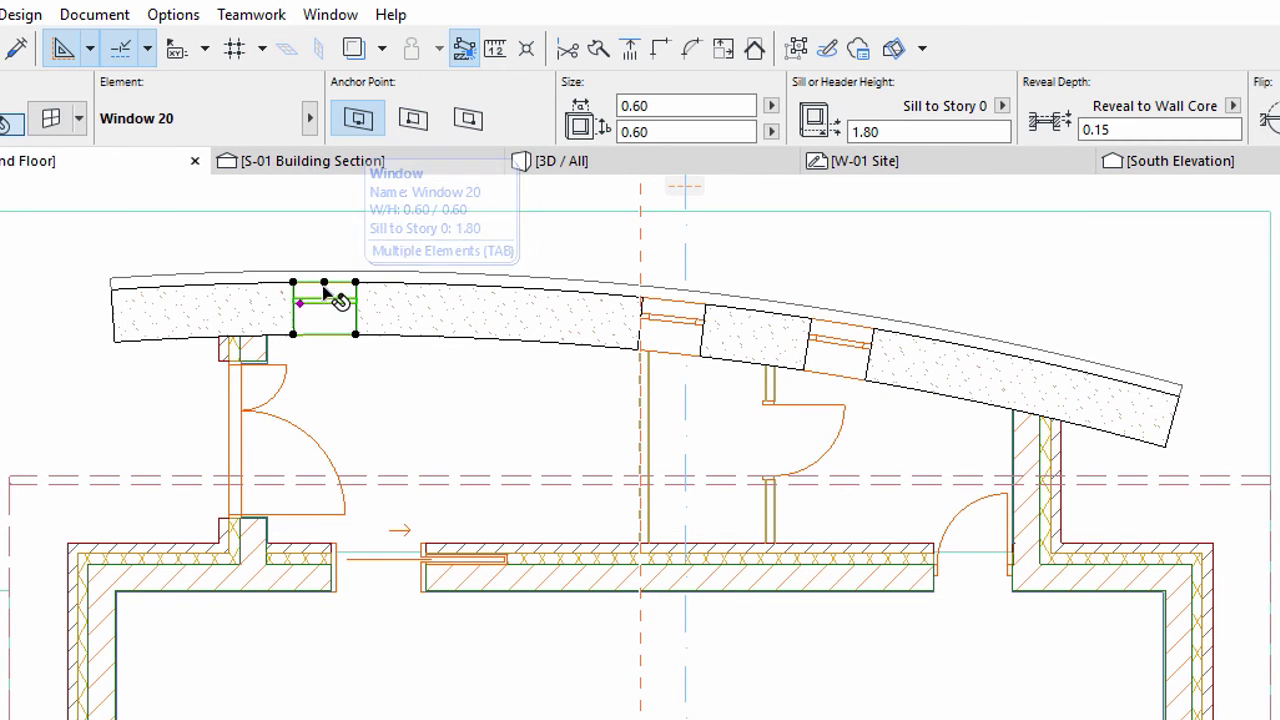
pyautogui.click(334, 278)
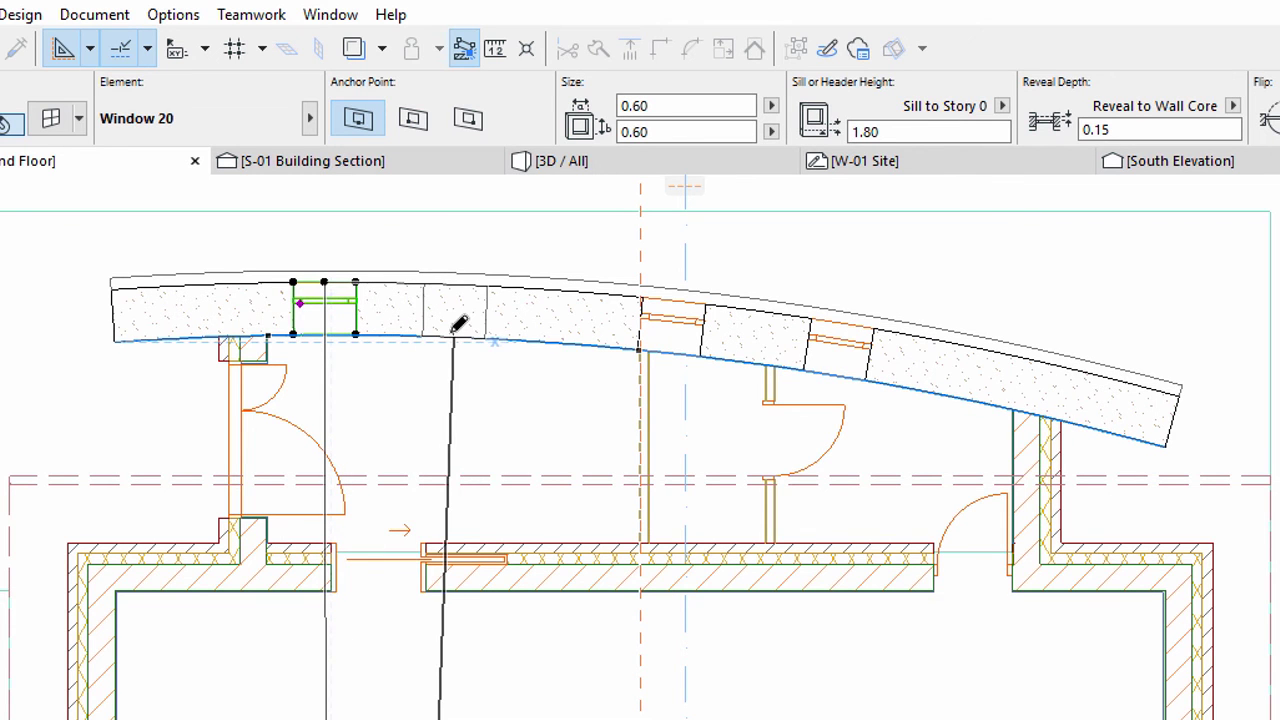
pyautogui.click(457, 325)
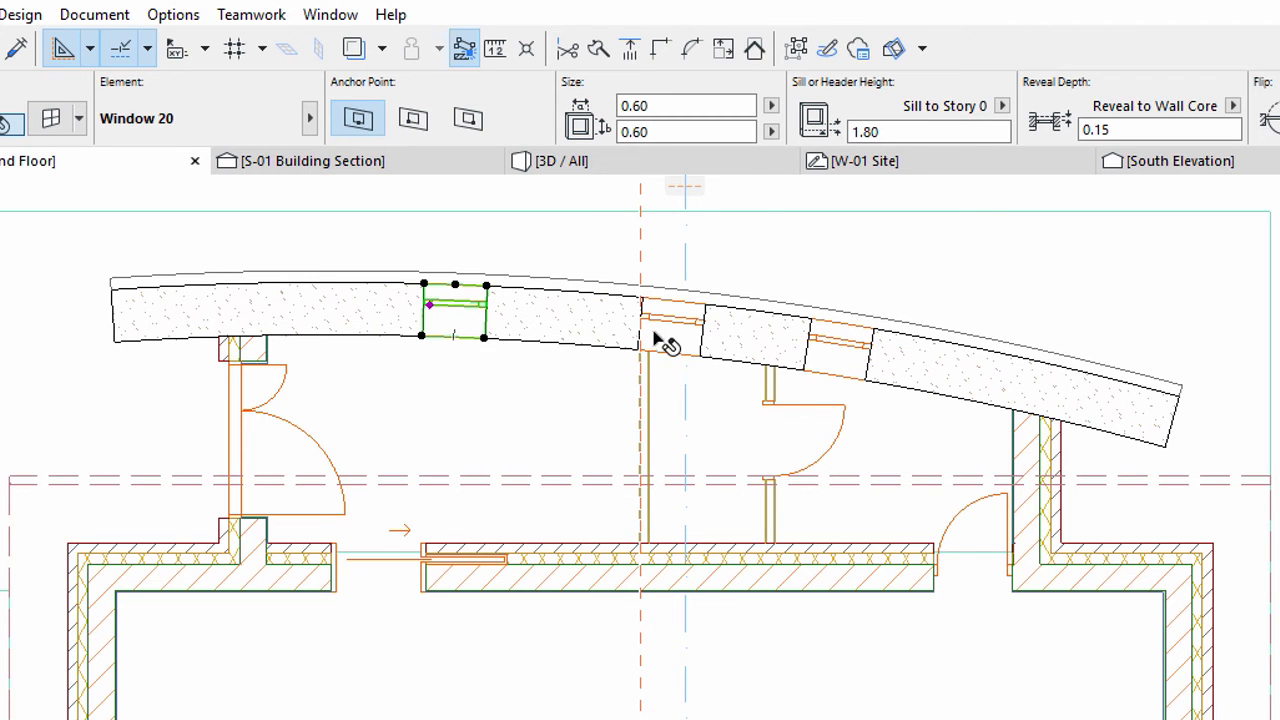
pyautogui.click(675, 310)
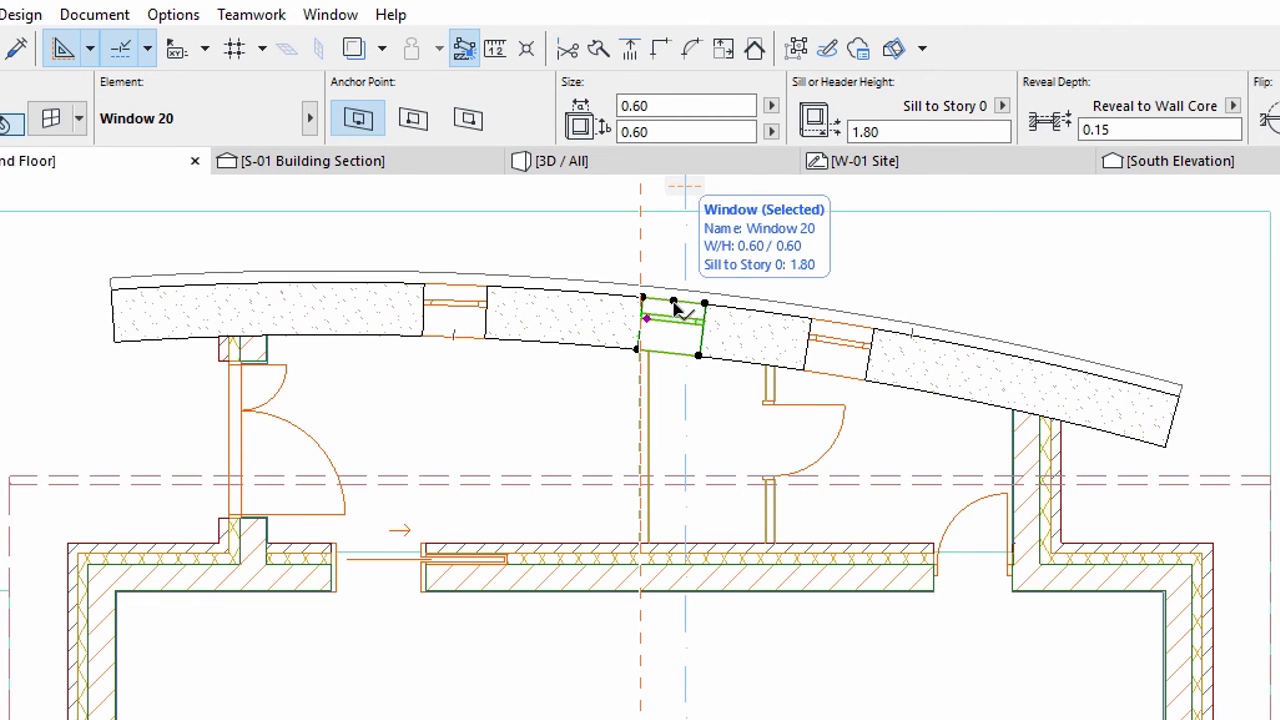
pyautogui.scroll(3, 706, 337)
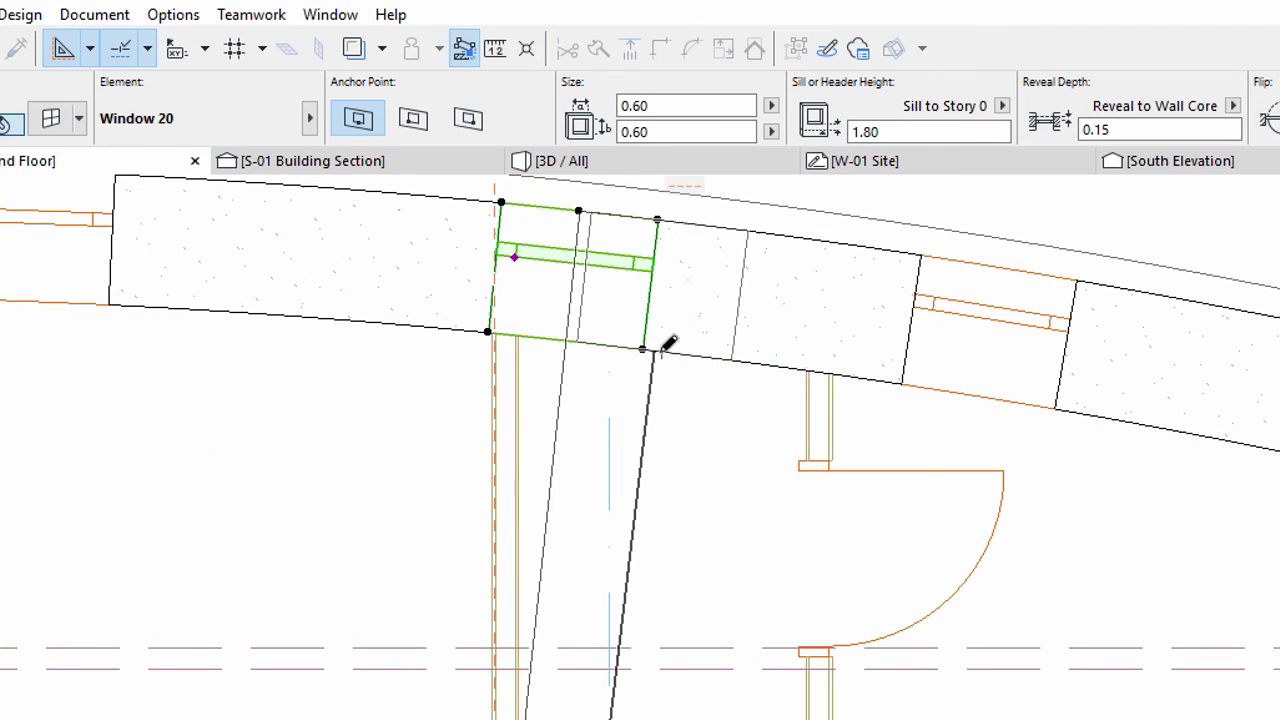
pyautogui.click(676, 348)
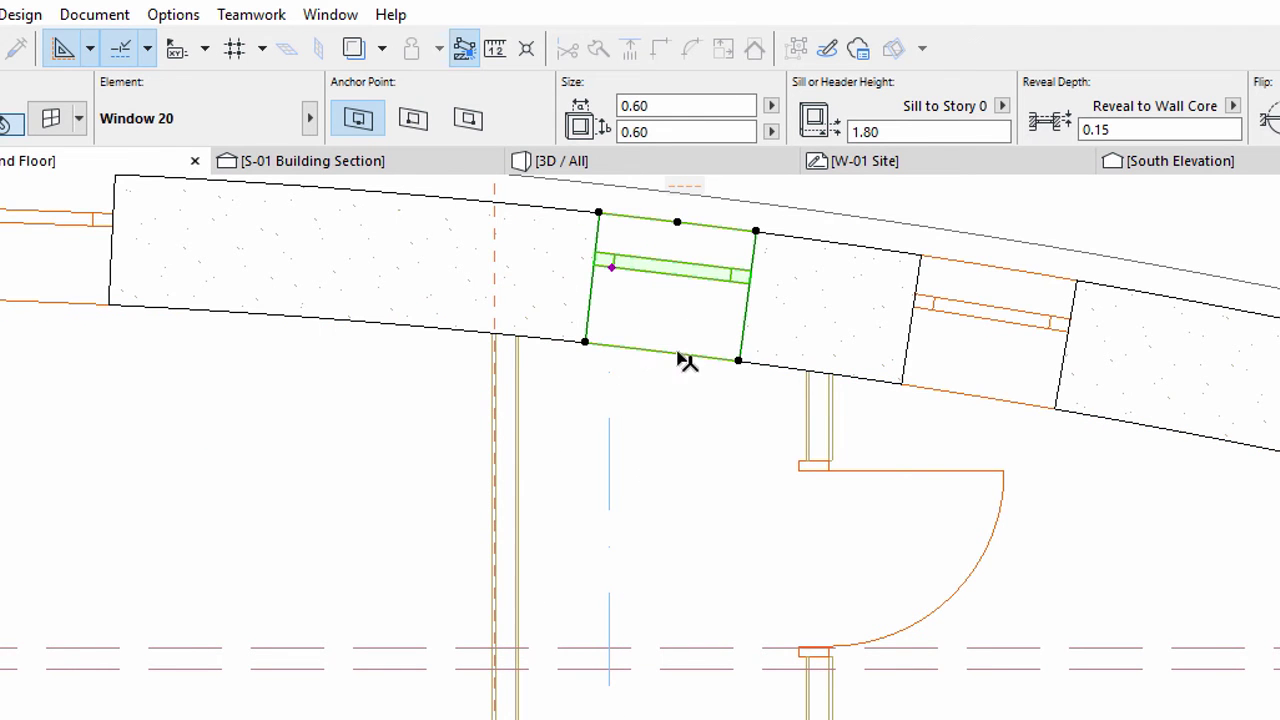
pyautogui.click(929, 263)
pyautogui.click(997, 270)
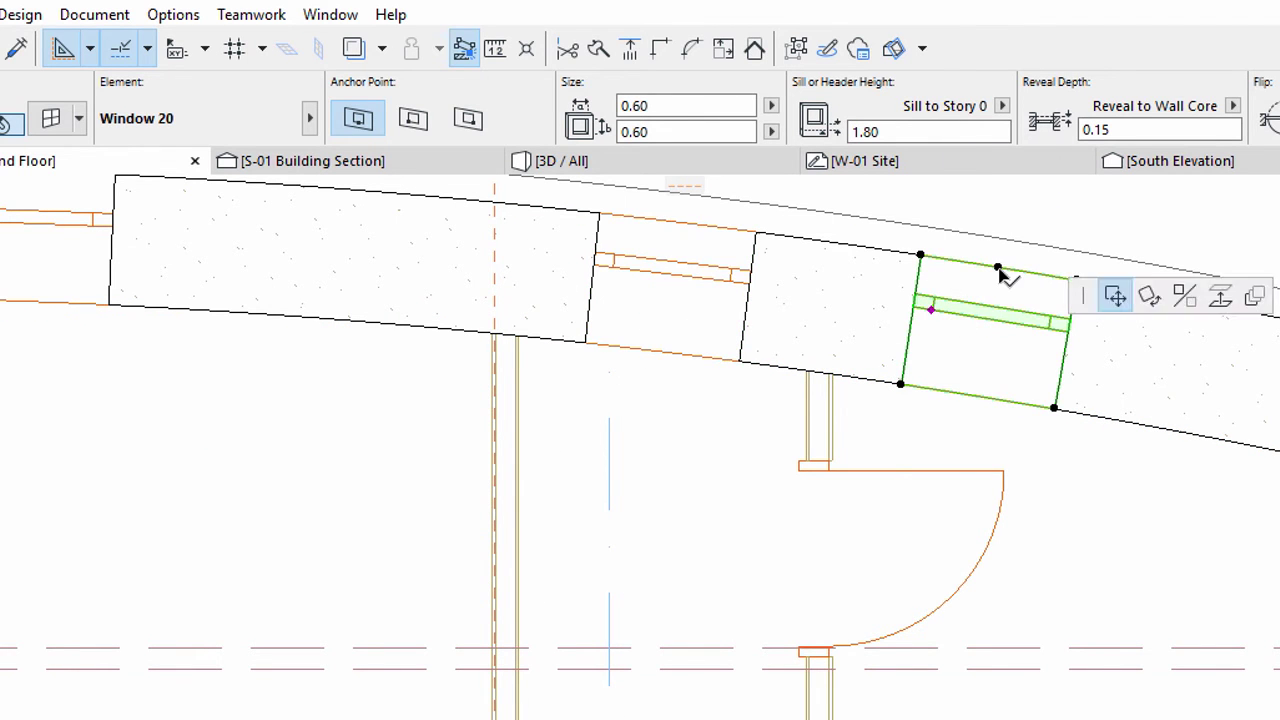
pyautogui.click(1135, 410)
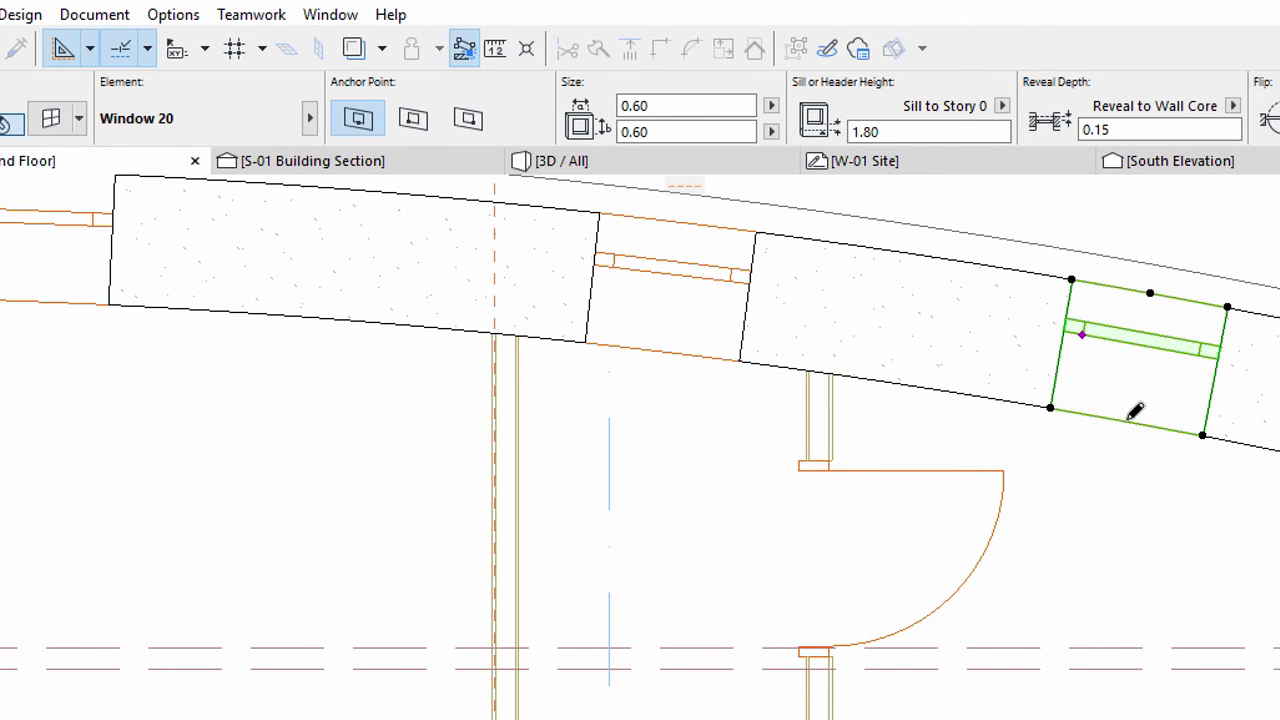
pyautogui.scroll(-5, 1077, 417)
pyautogui.click(998, 440)
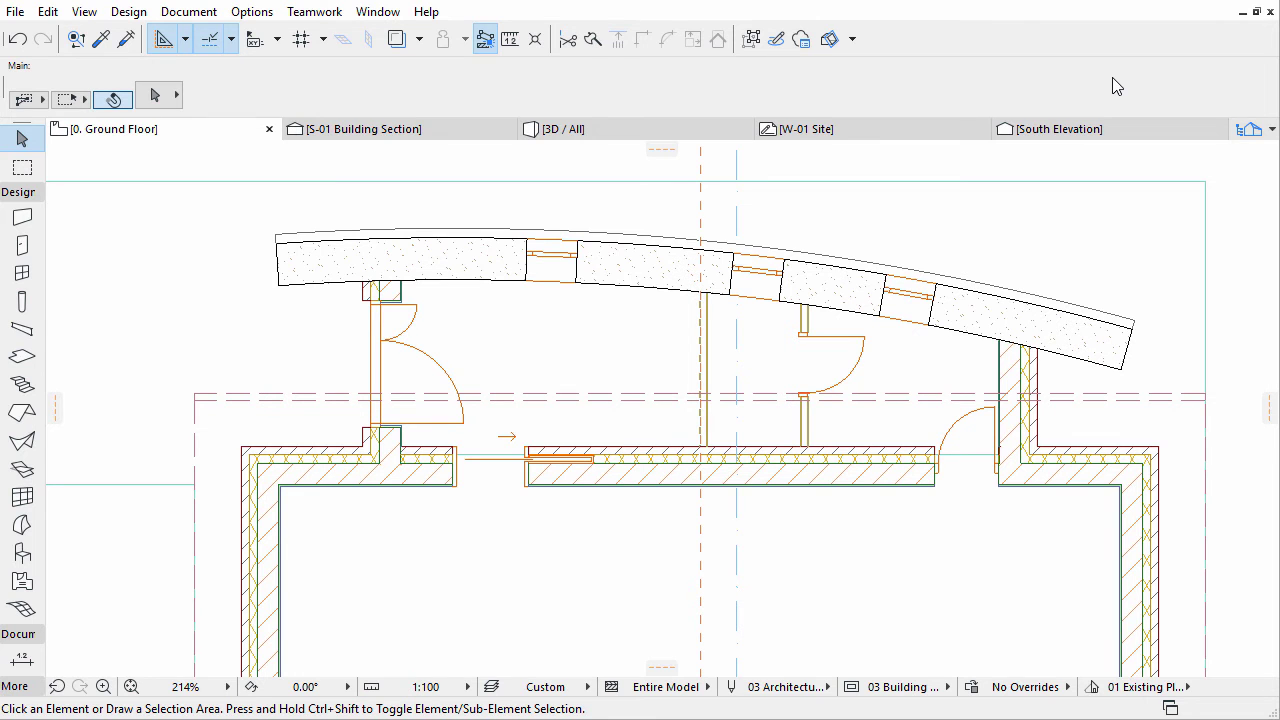
# Open the 1. Gallery story plan and activate the Window tool
pyautogui.click(1237, 135)
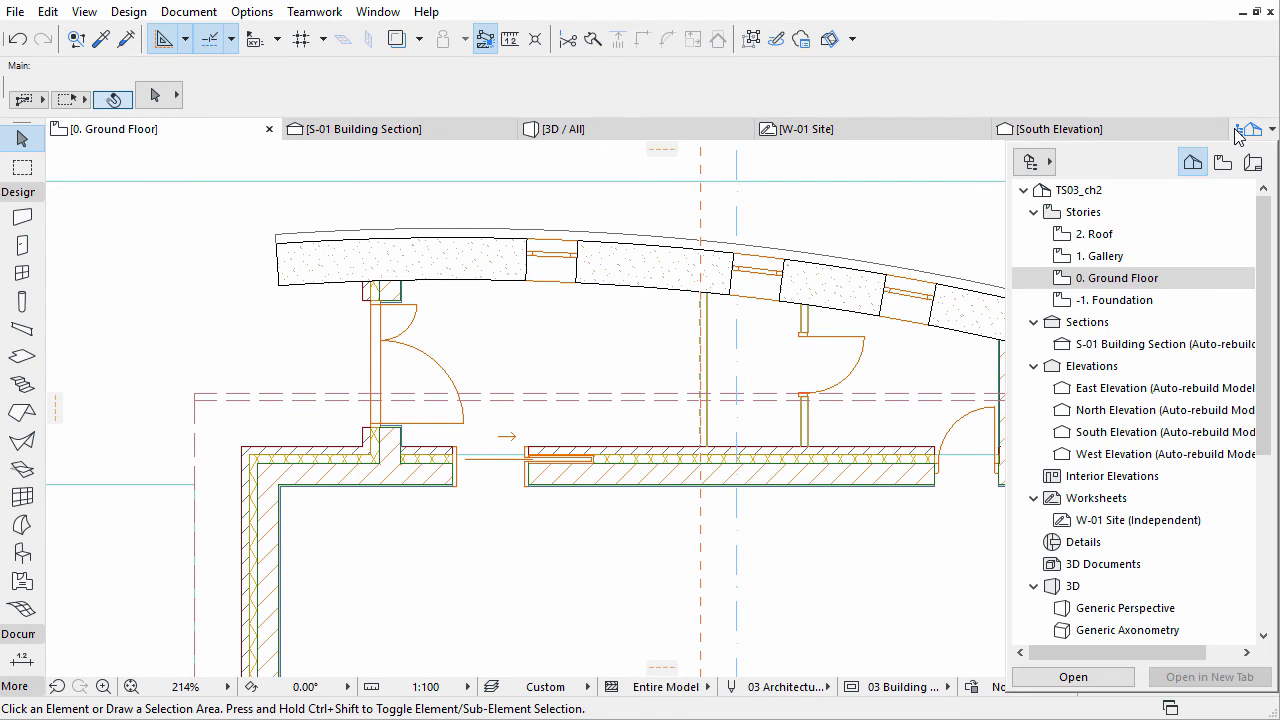
pyautogui.click(1112, 258)
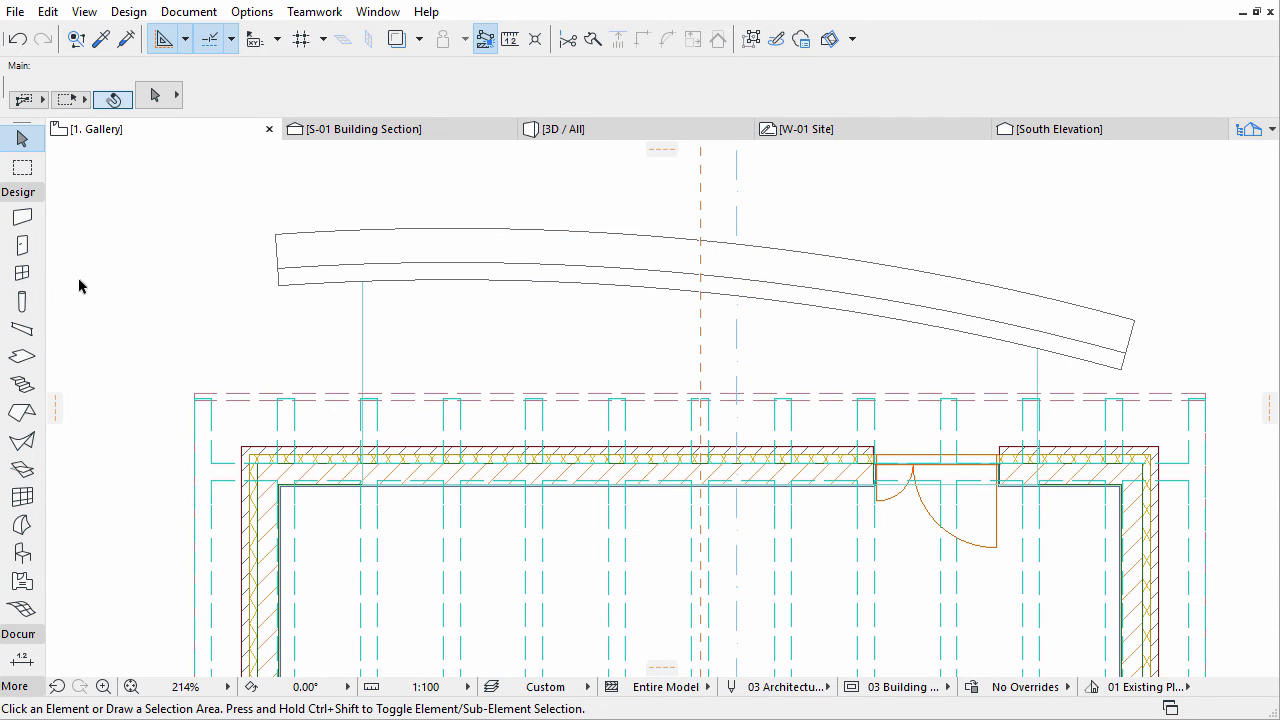
pyautogui.click(20, 275)
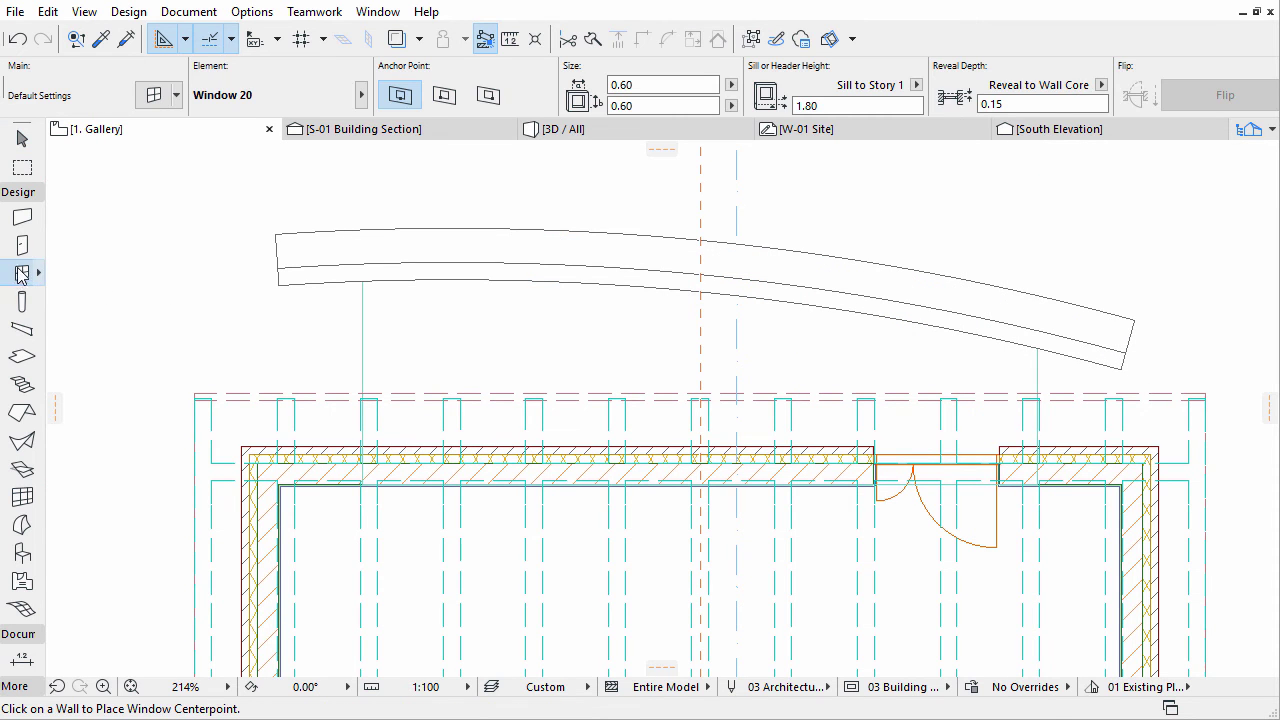
# Set the Window 20 defaults to 0.80 × 0.80, with a 1.60 sill and -0.10 reveal depth
pyautogui.click(152, 96)
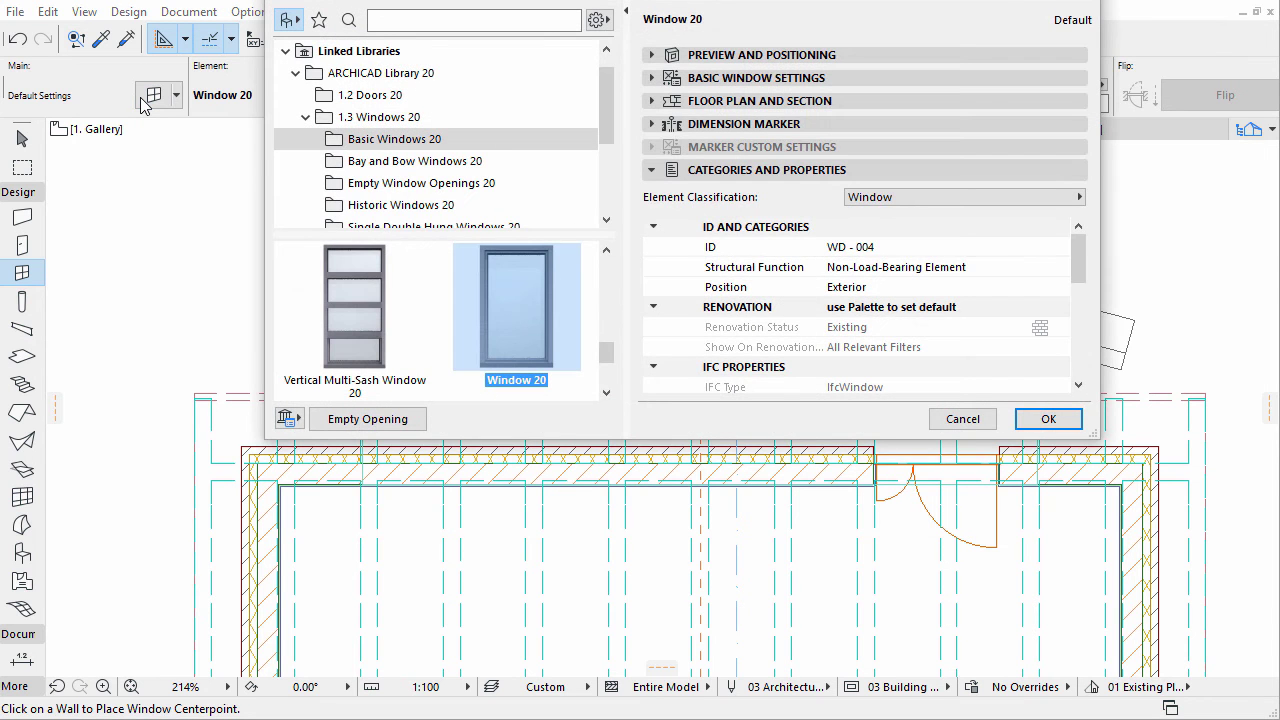
pyautogui.click(651, 55)
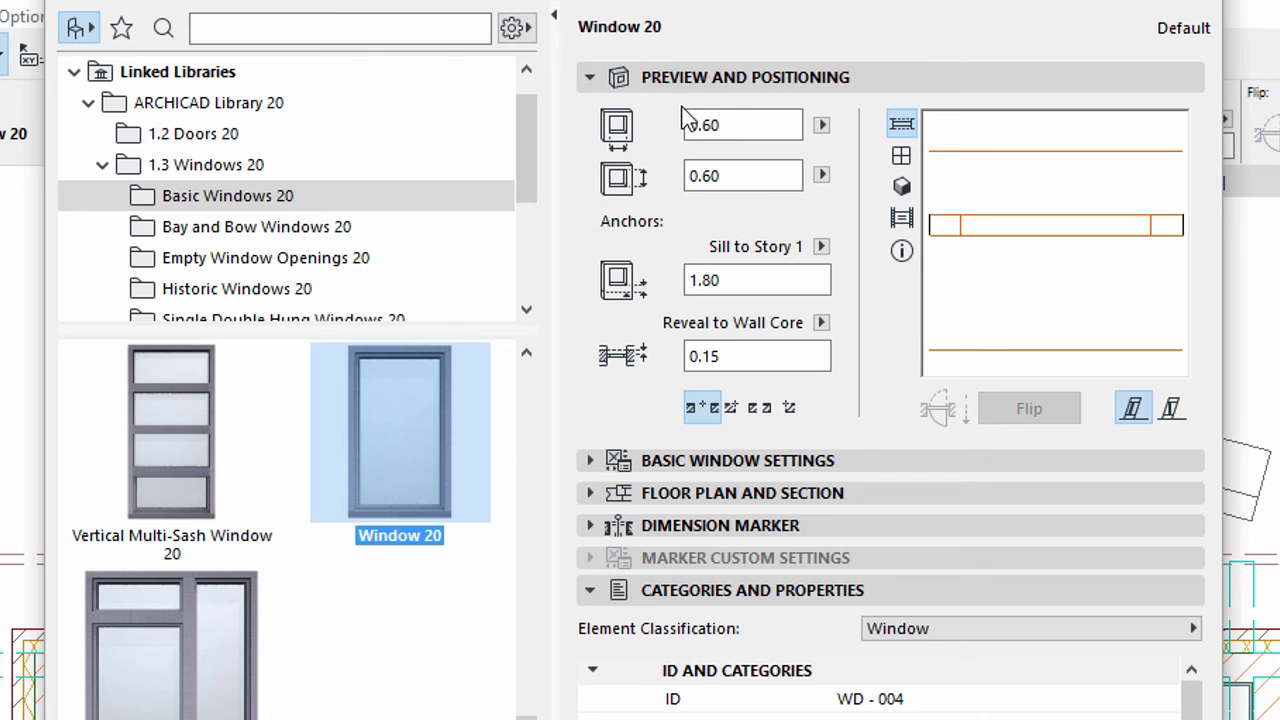
pyautogui.click(741, 124)
pyautogui.press('BackSpace')
pyautogui.press('BackSpace')
pyautogui.write('80')
pyautogui.click(760, 175)
pyautogui.press('BackSpace')
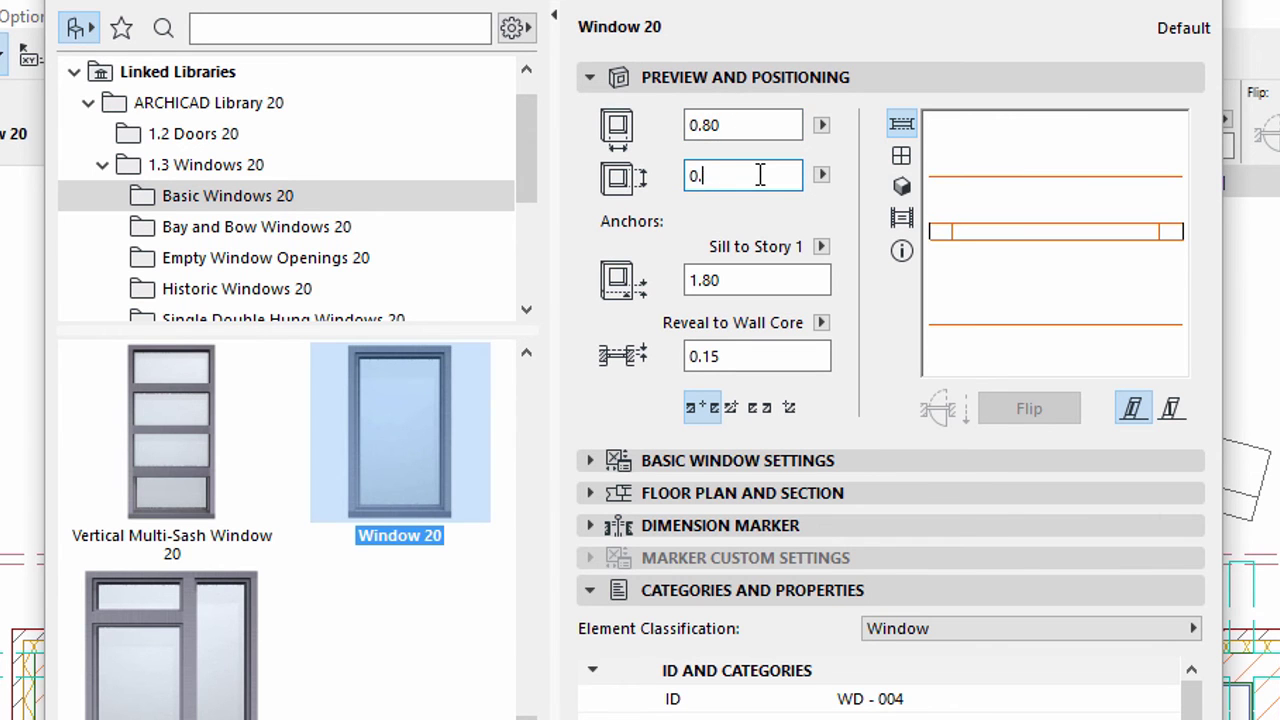
pyautogui.write('80')
pyautogui.click(795, 279)
pyautogui.press('BackSpace')
pyautogui.press('BackSpace')
pyautogui.write('60')
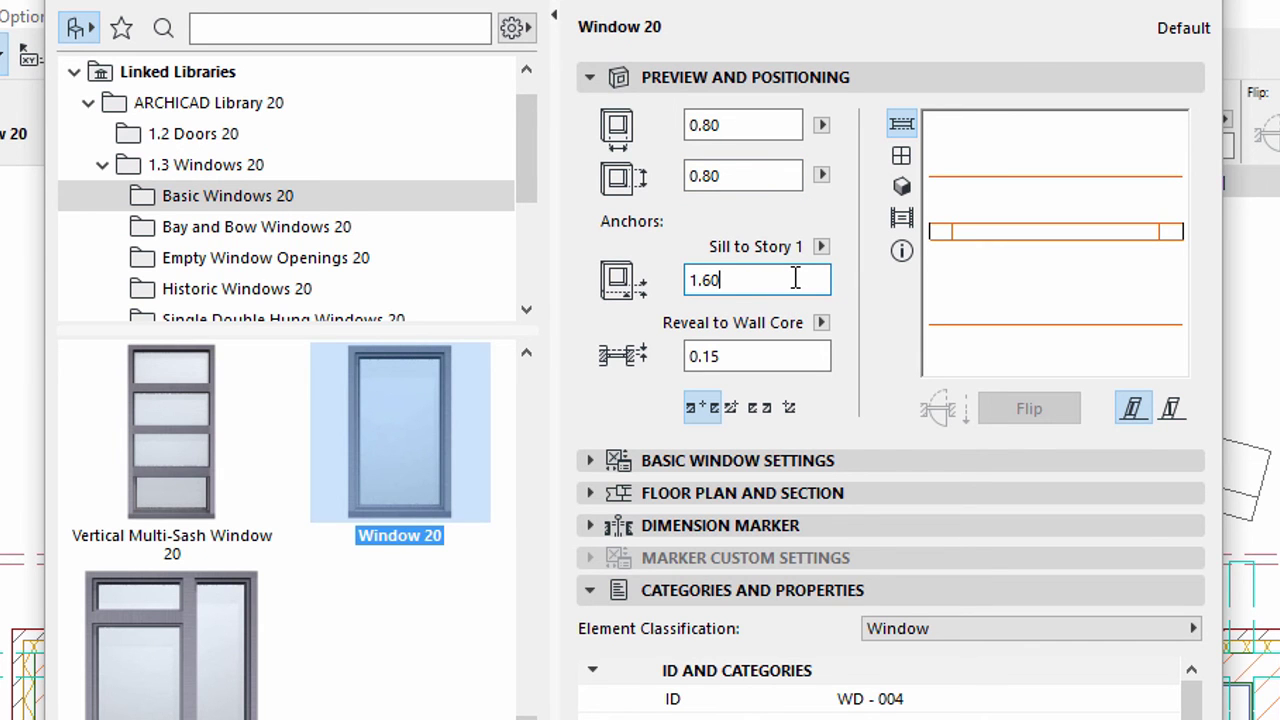
pyautogui.click(806, 350)
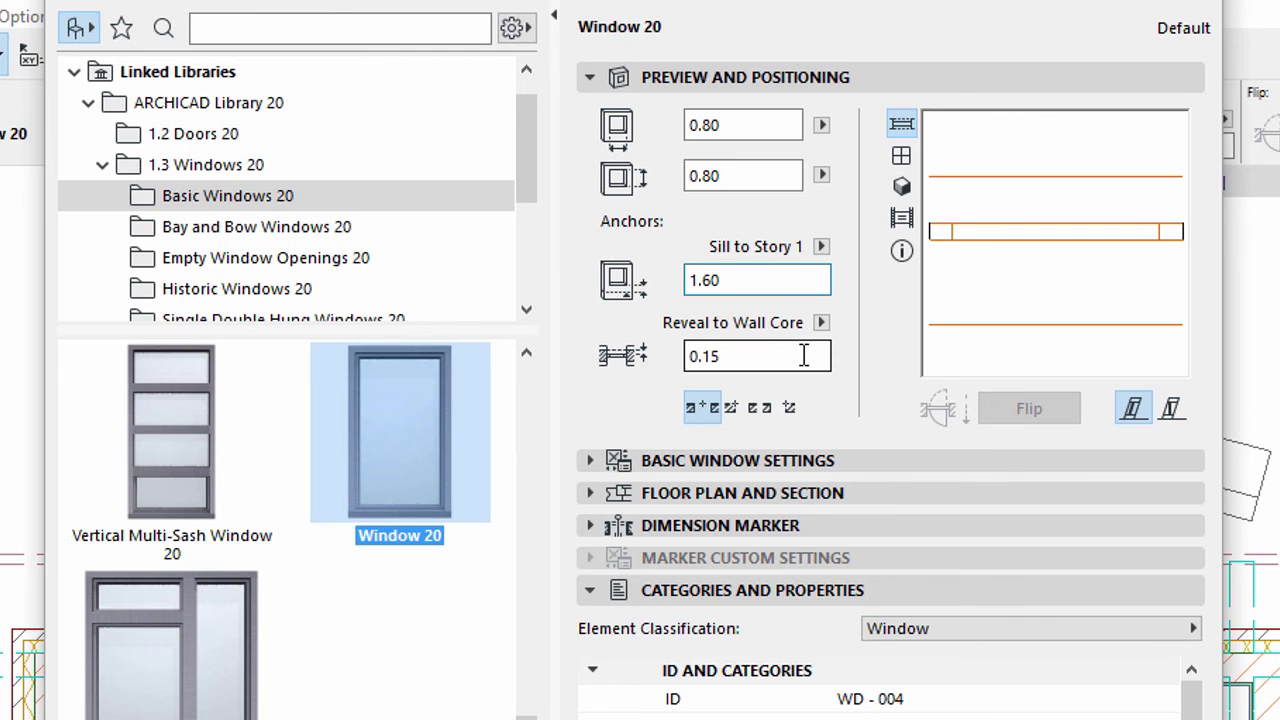
pyautogui.press('BackSpace')
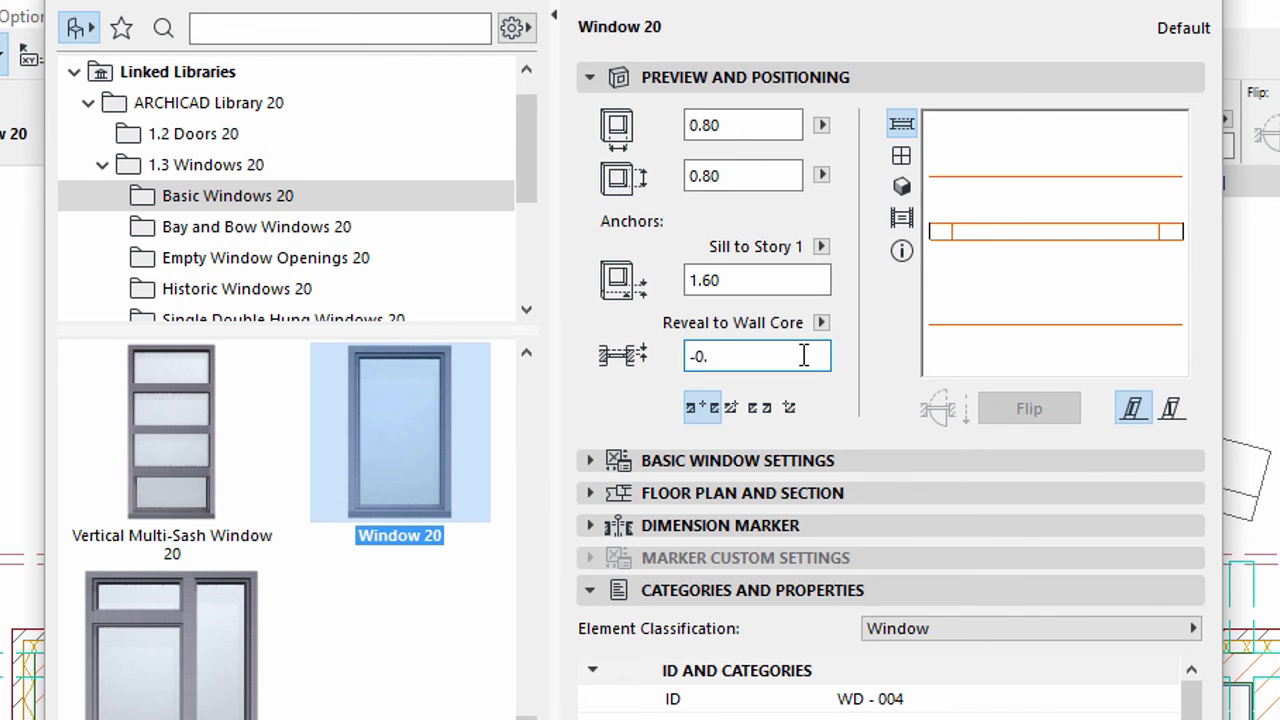
pyautogui.write('-0.10')
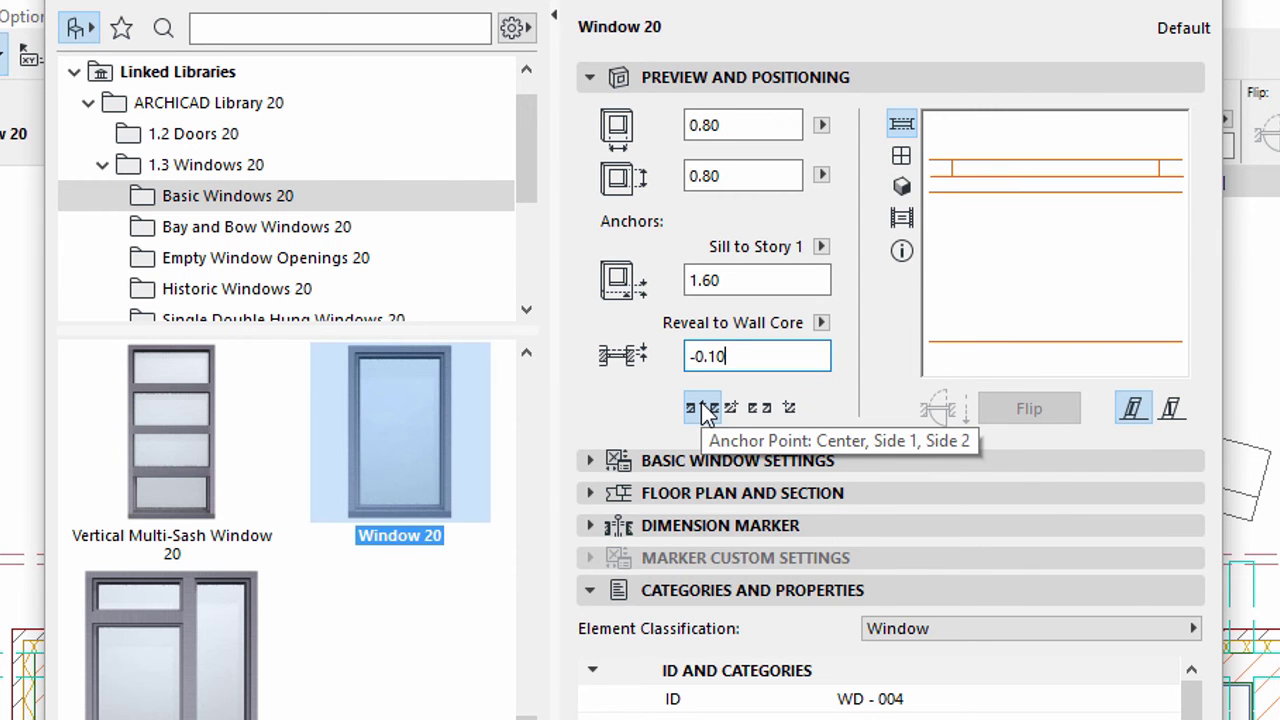
pyautogui.click(590, 591)
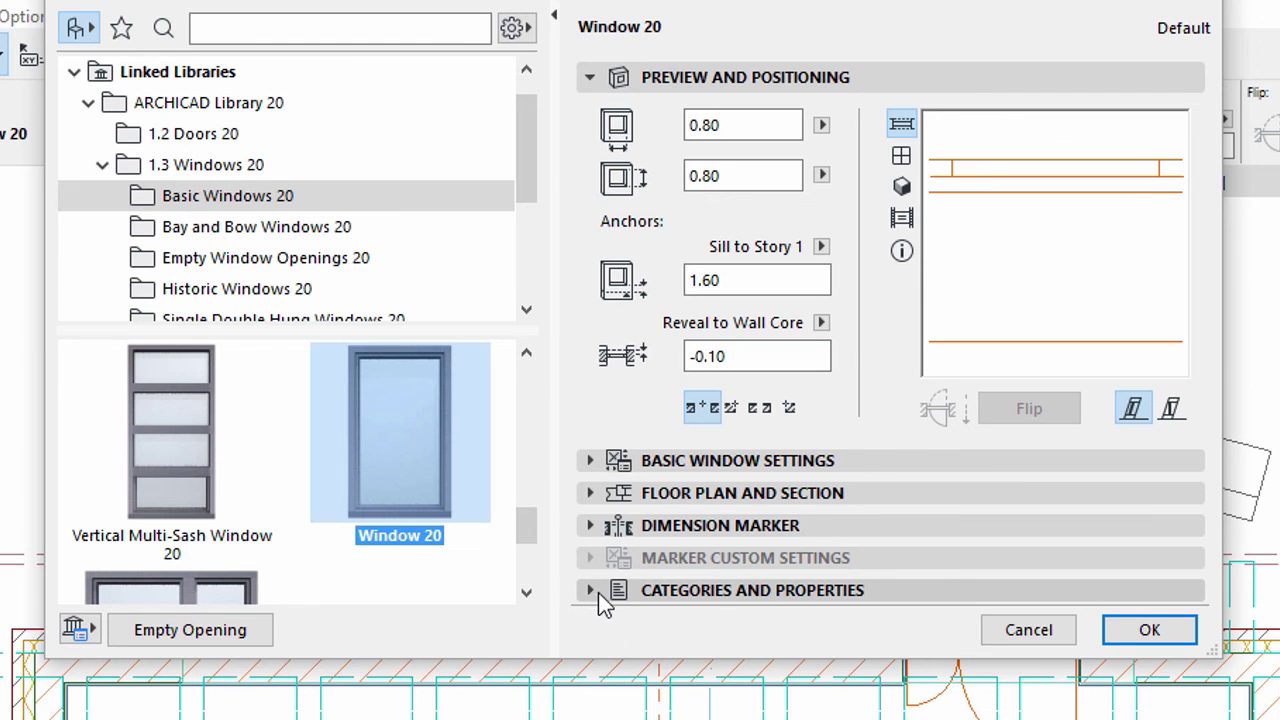
pyautogui.click(1145, 632)
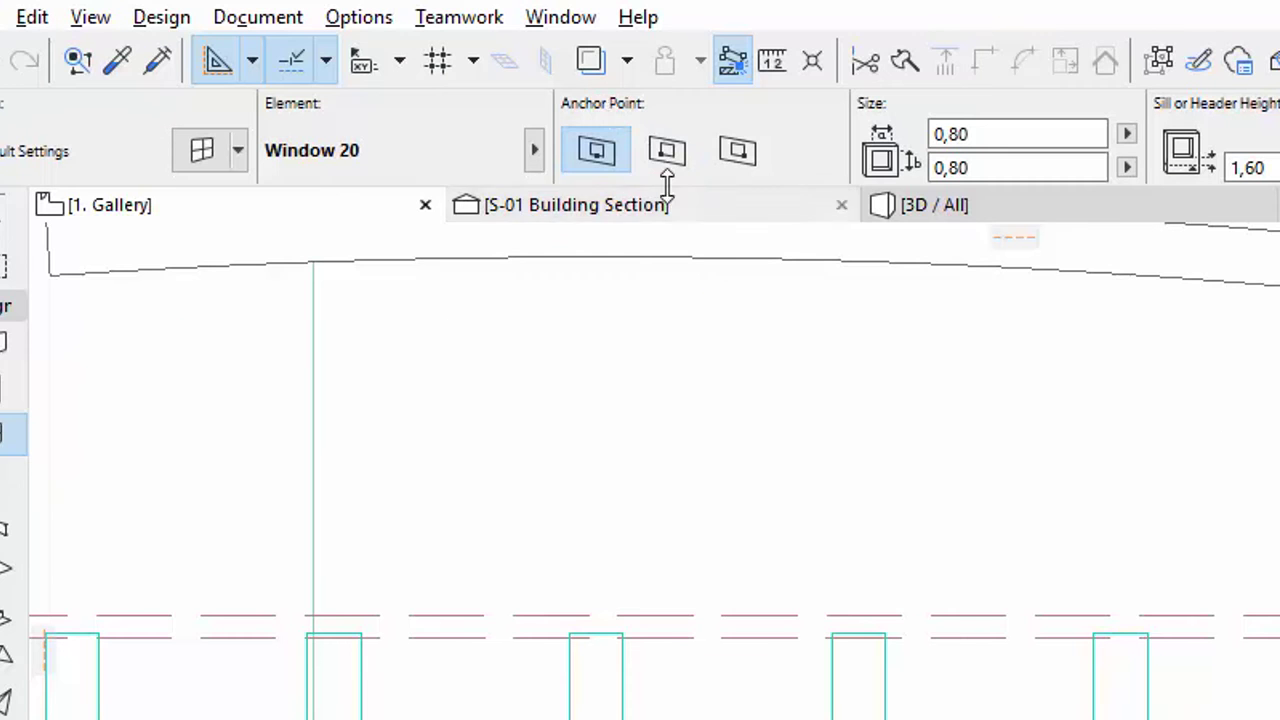
# Place a 0.80 window near the left end of the Gallery front wall and set its opening side, using the floor-below trace
pyautogui.click(591, 63)
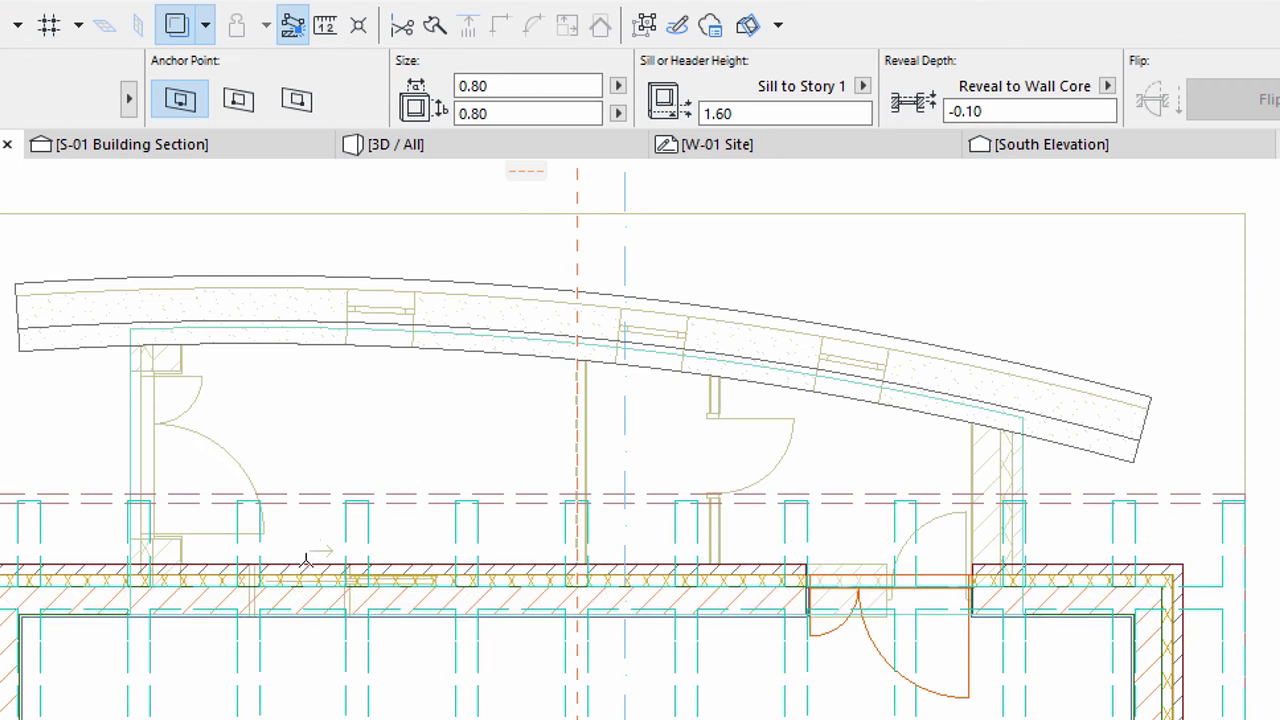
pyautogui.scroll(3, 300, 545)
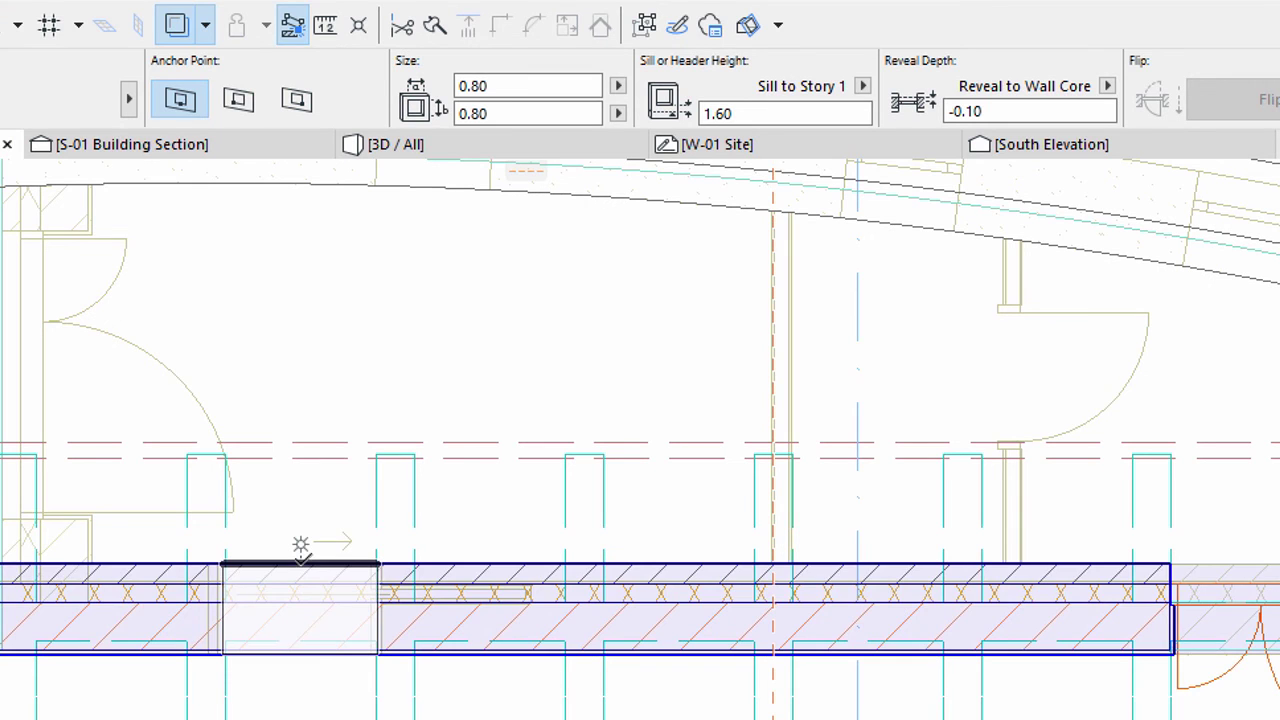
pyautogui.click(301, 548)
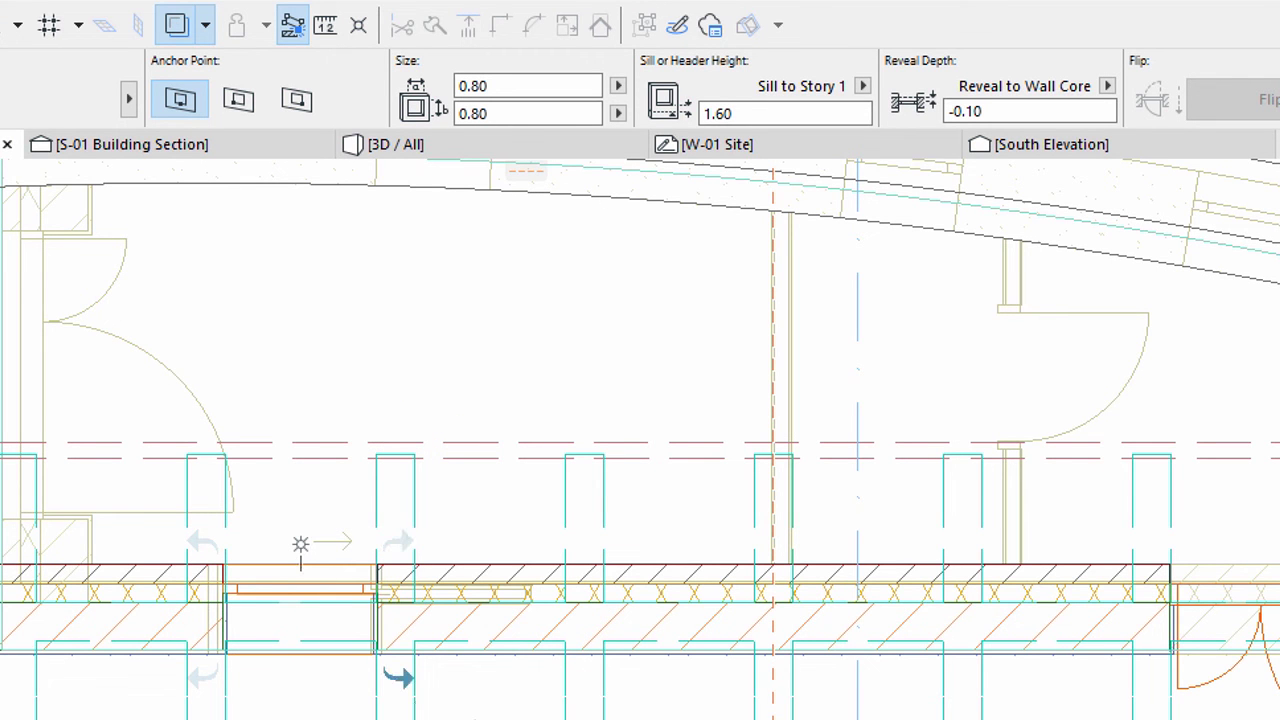
pyautogui.click(410, 698)
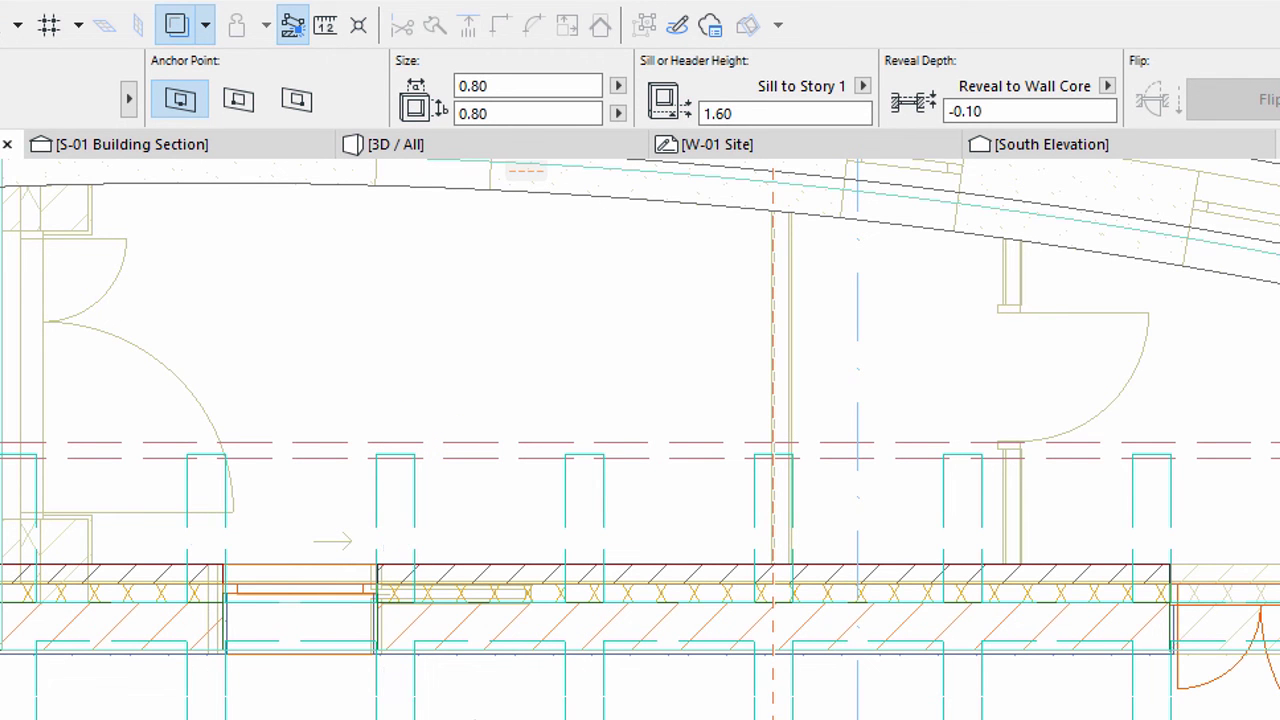
pyautogui.click(176, 34)
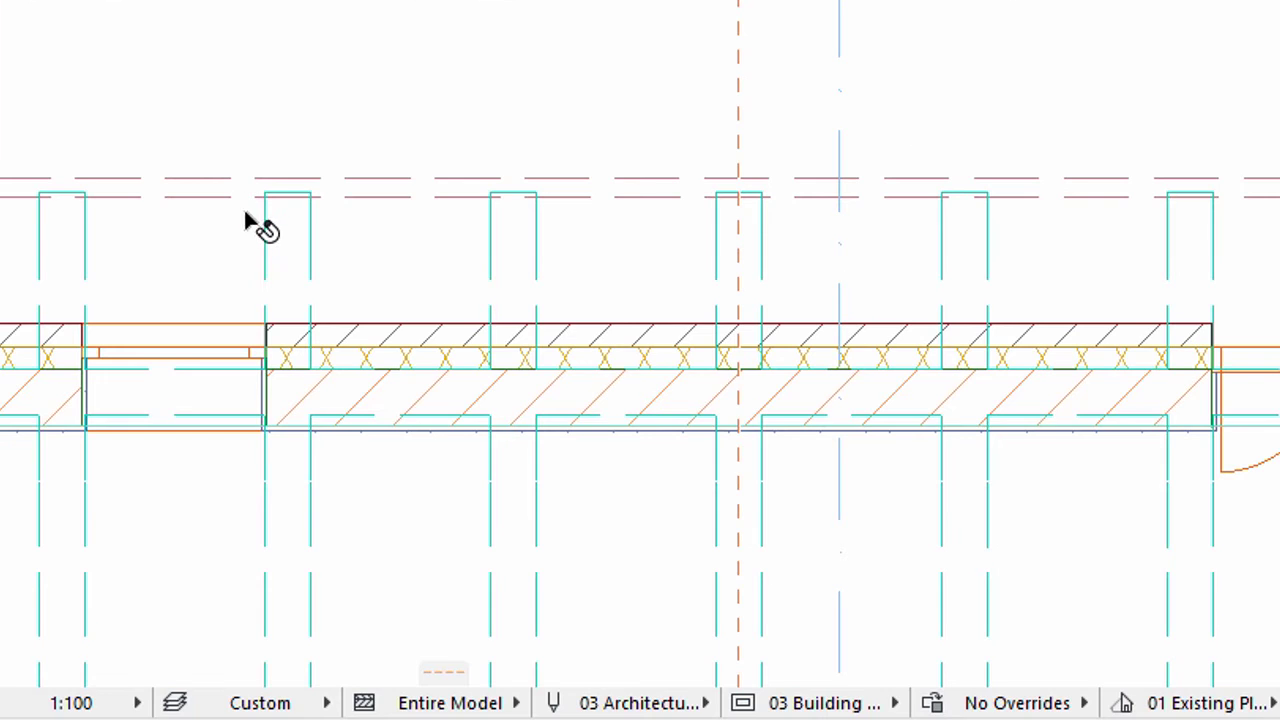
# Multiply the window into 3 copies with Distribute -1, starting the span at the window's corner
pyautogui.click(379, 568)
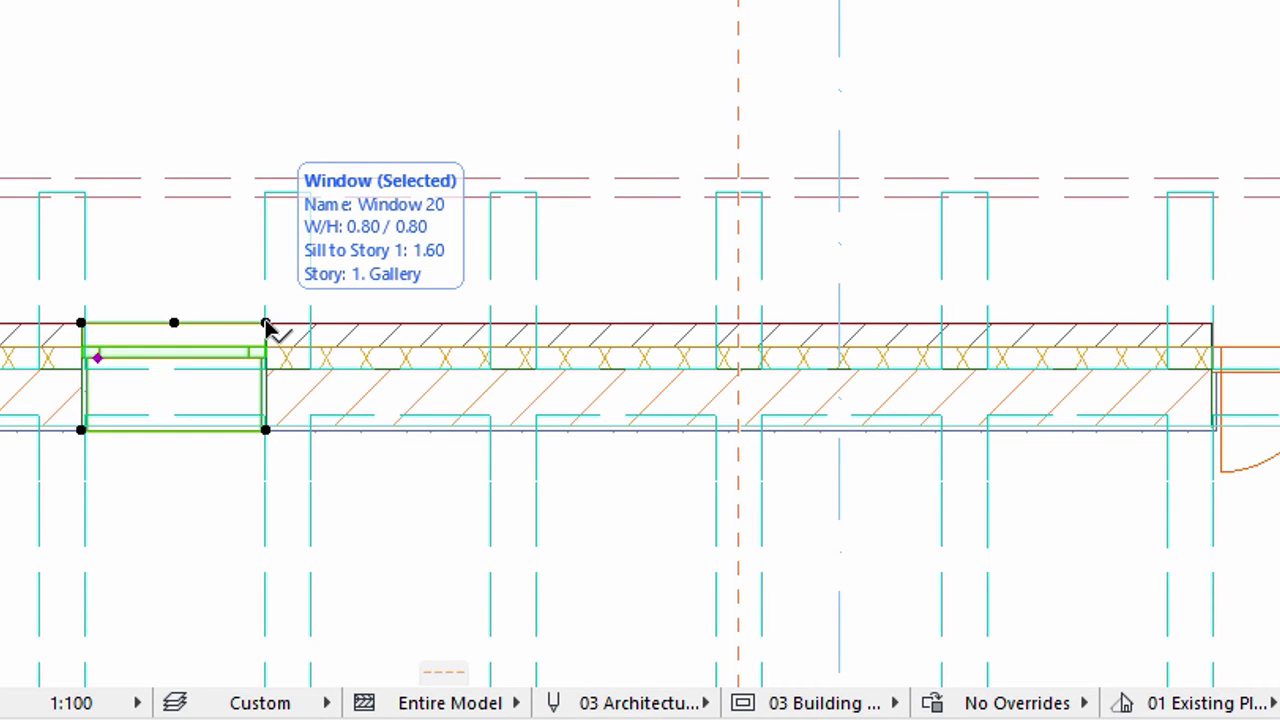
pyautogui.click(266, 326)
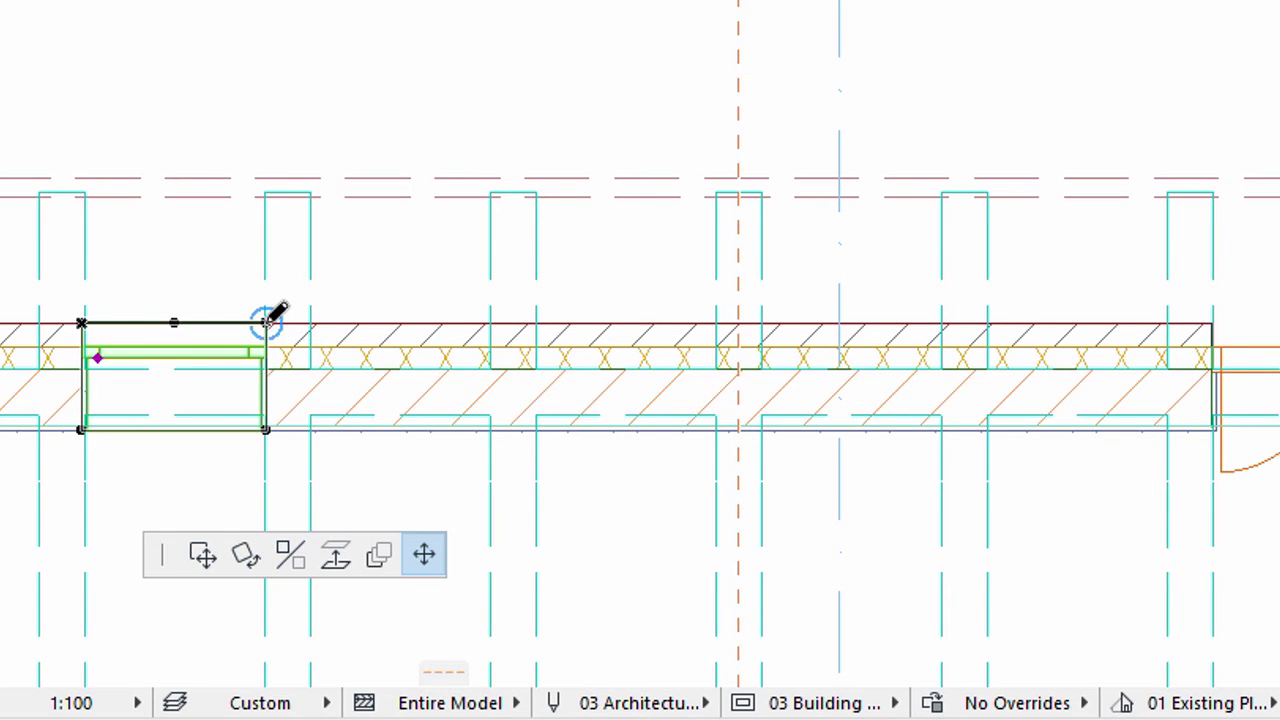
pyautogui.click(383, 558)
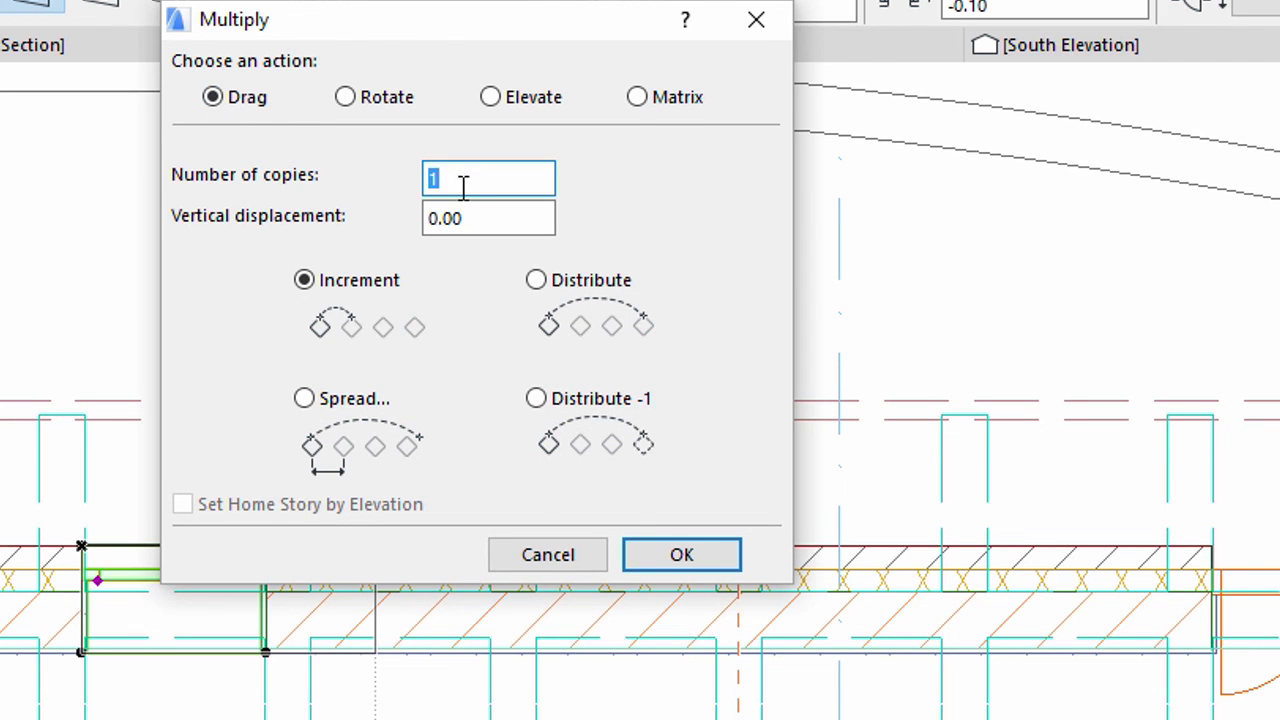
pyautogui.write('3')
pyautogui.click(541, 418)
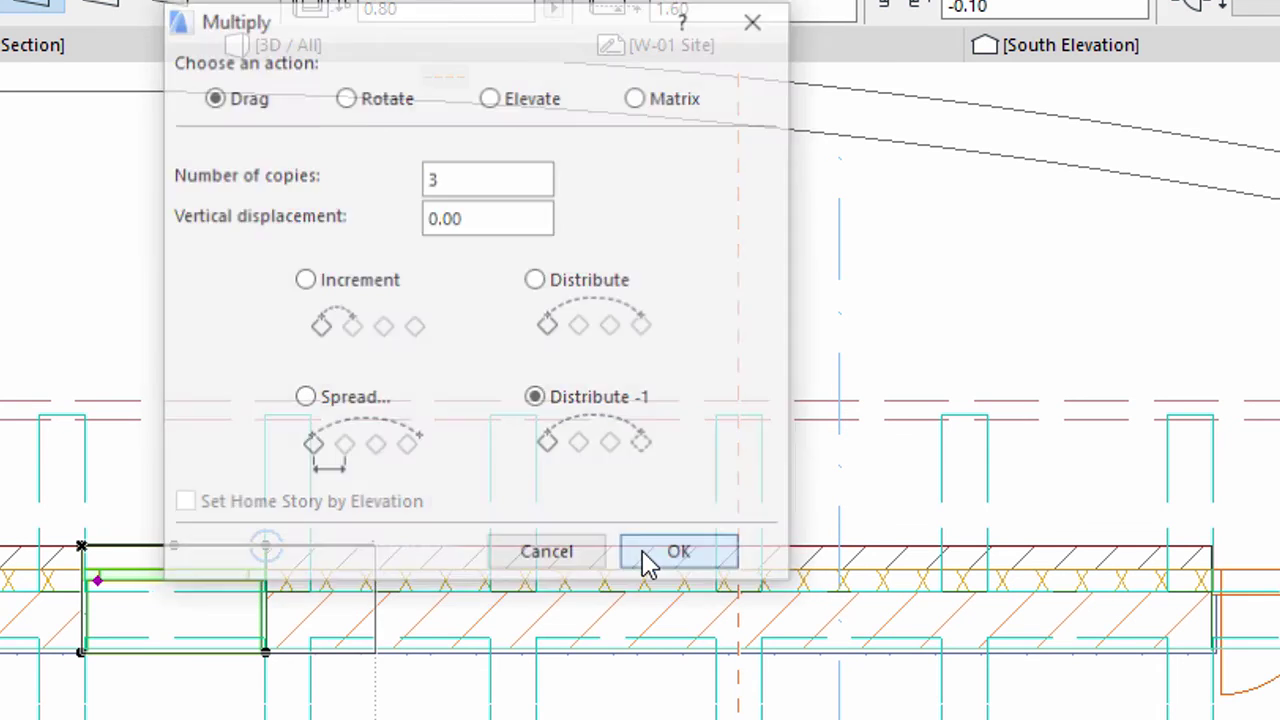
pyautogui.click(648, 560)
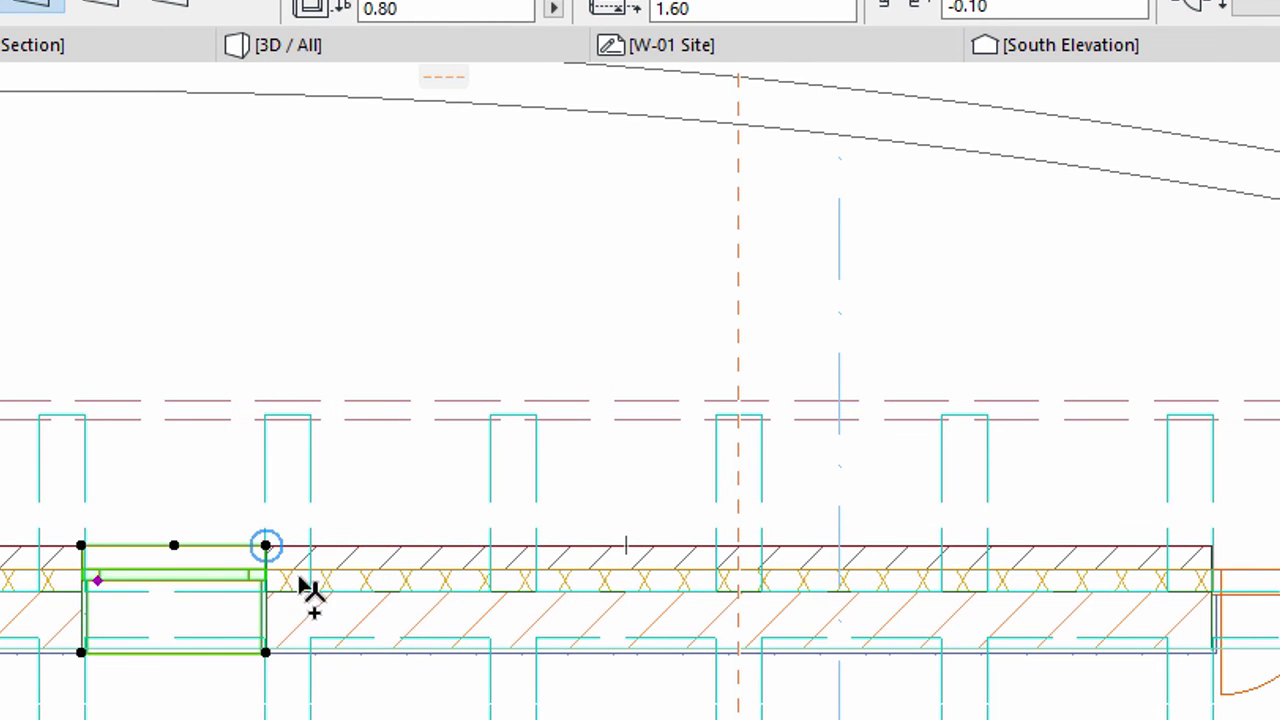
pyautogui.click(82, 549)
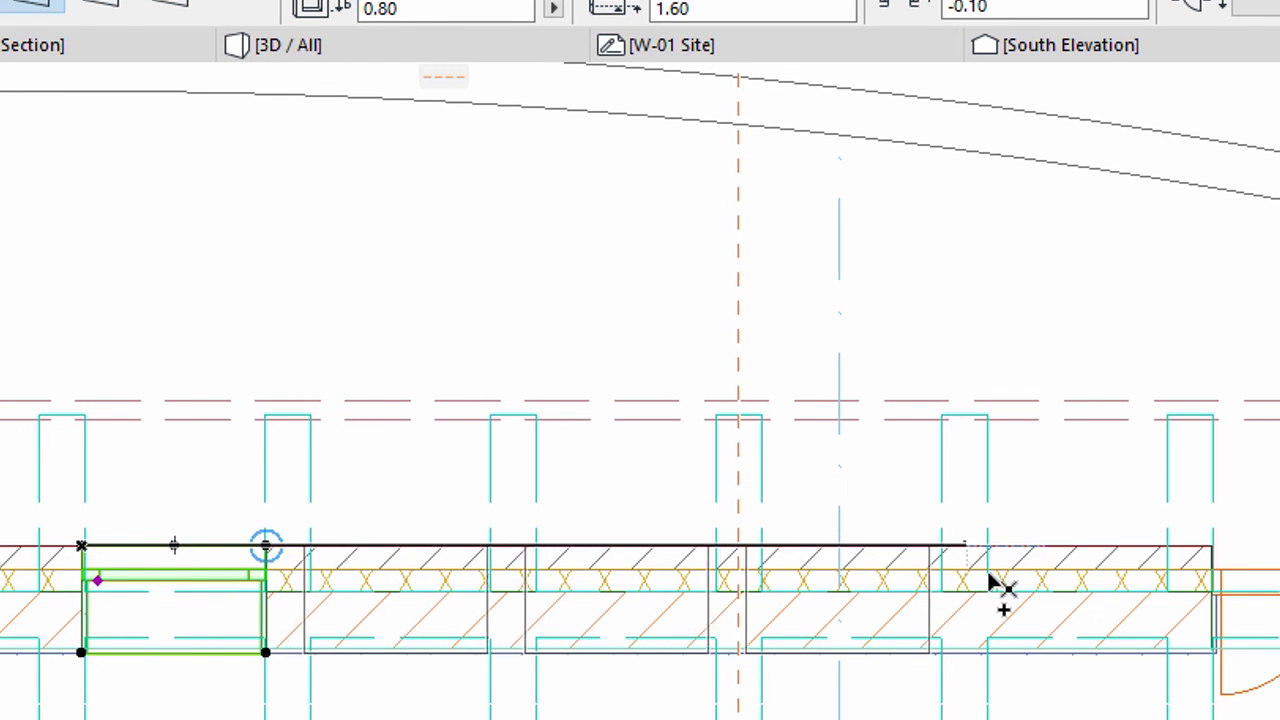
# End the copy span at the wall's end, view the whole gallery, and add a horizontal guide line
pyautogui.click(1213, 550)
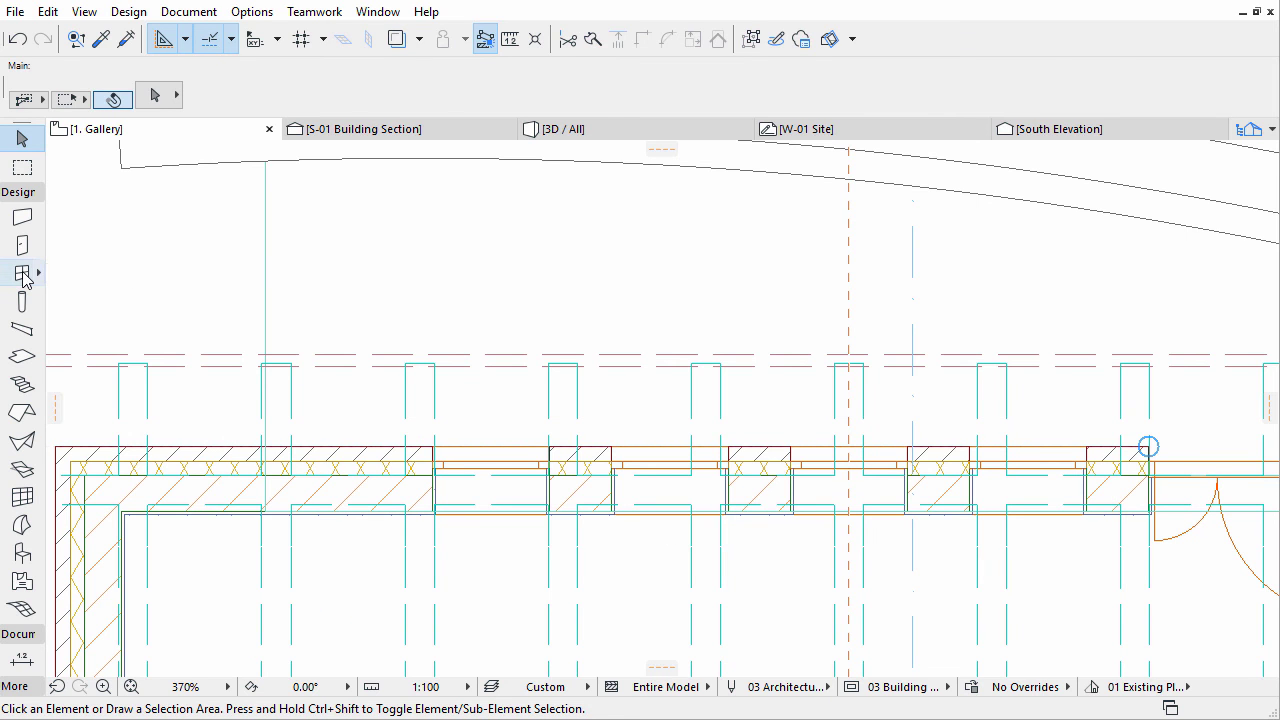
pyautogui.click(24, 275)
pyautogui.scroll(-1, 100, 316)
pyautogui.scroll(-2, 100, 316)
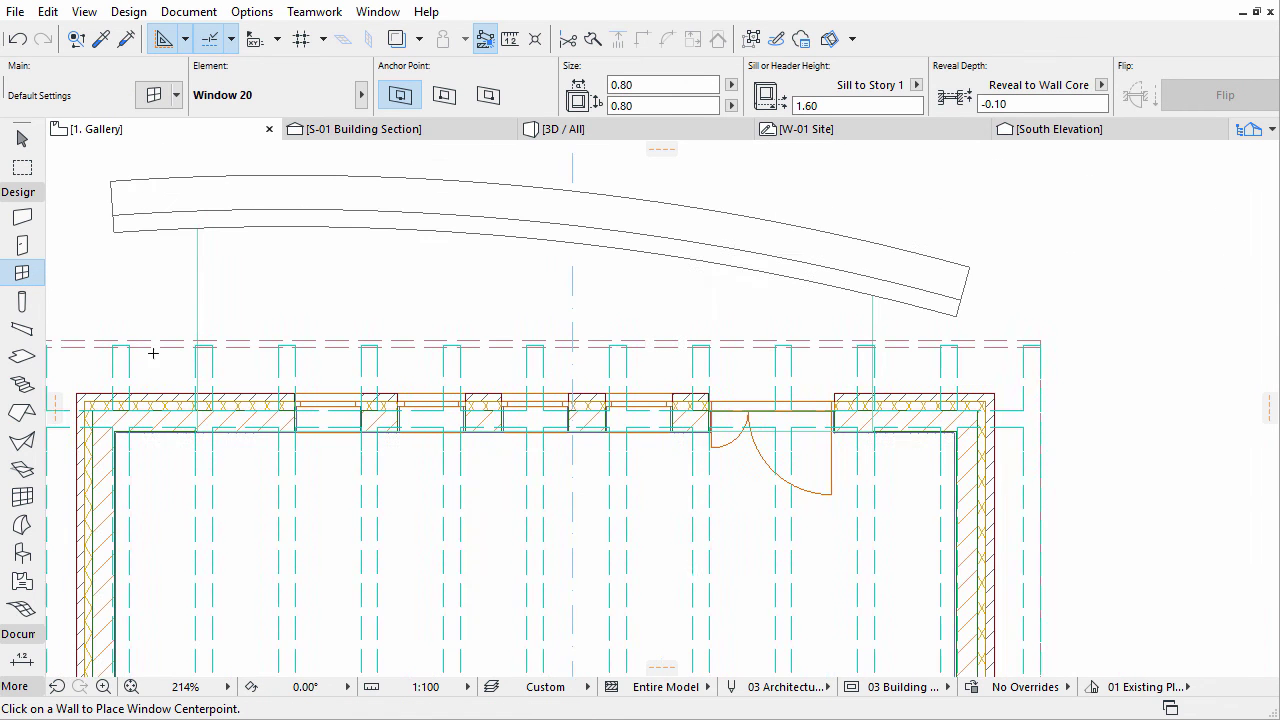
pyautogui.moveTo(238, 408)
pyautogui.mouseDown(button='middle')
pyautogui.moveTo(277, 403)
pyautogui.moveTo(299, 330)
pyautogui.mouseUp(button='middle')
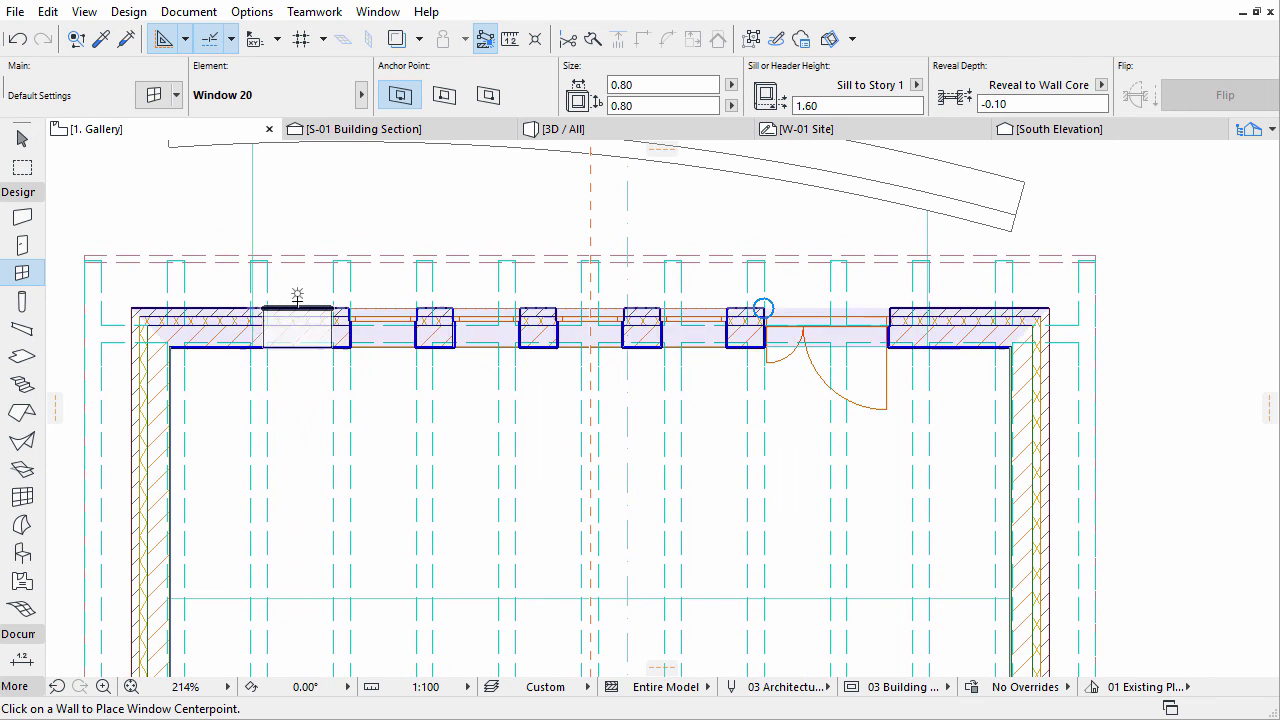
pyautogui.moveTo(660, 150); pyautogui.dragTo(522, 386)
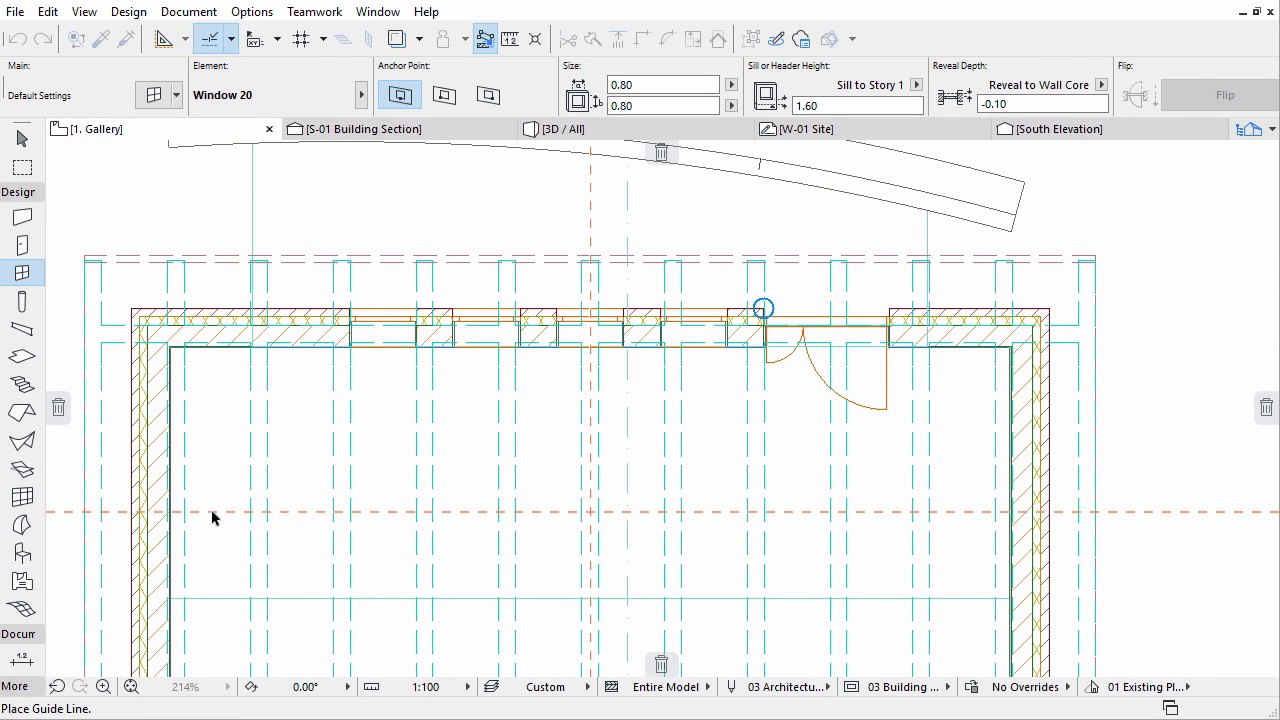